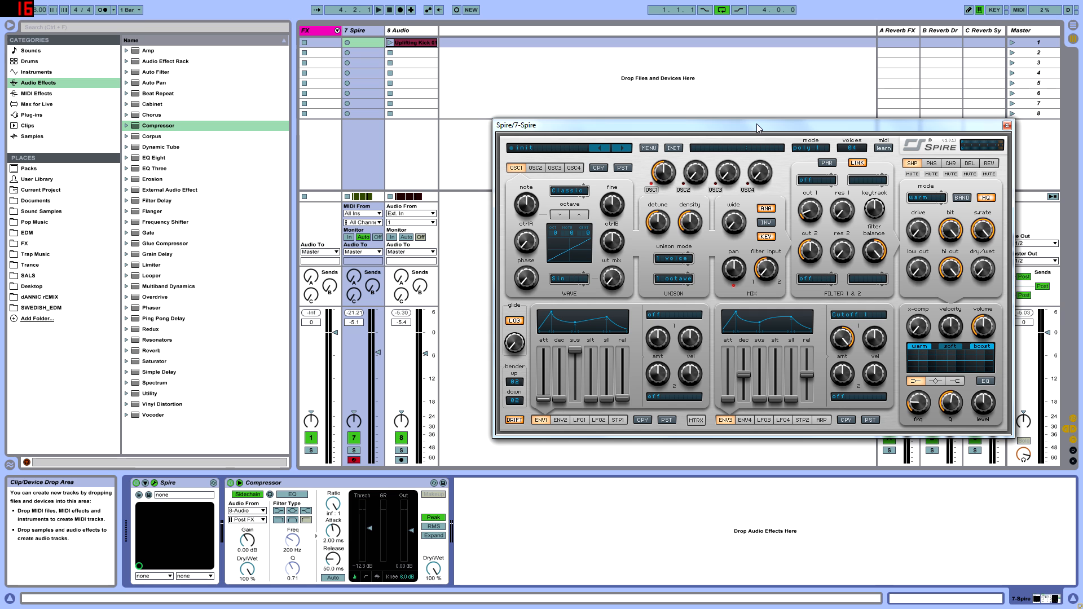
# Step: Switch to the arrangement view, set the project tempo to 136 BPM and play the loop
pyautogui.moveTo(708, 131); pyautogui.dragTo(623, 116)
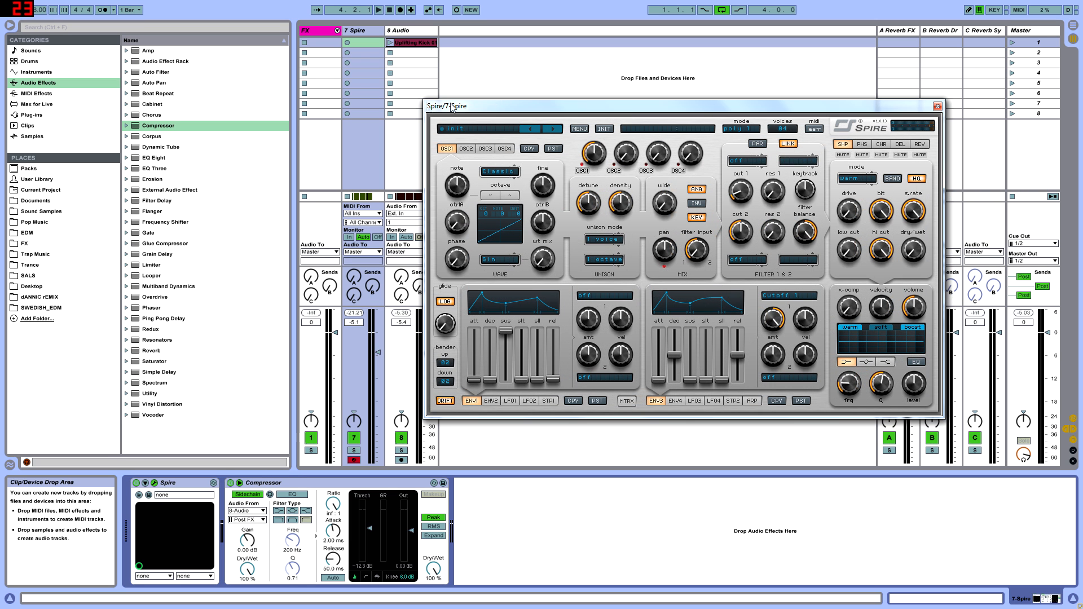
pyautogui.press('Tab')
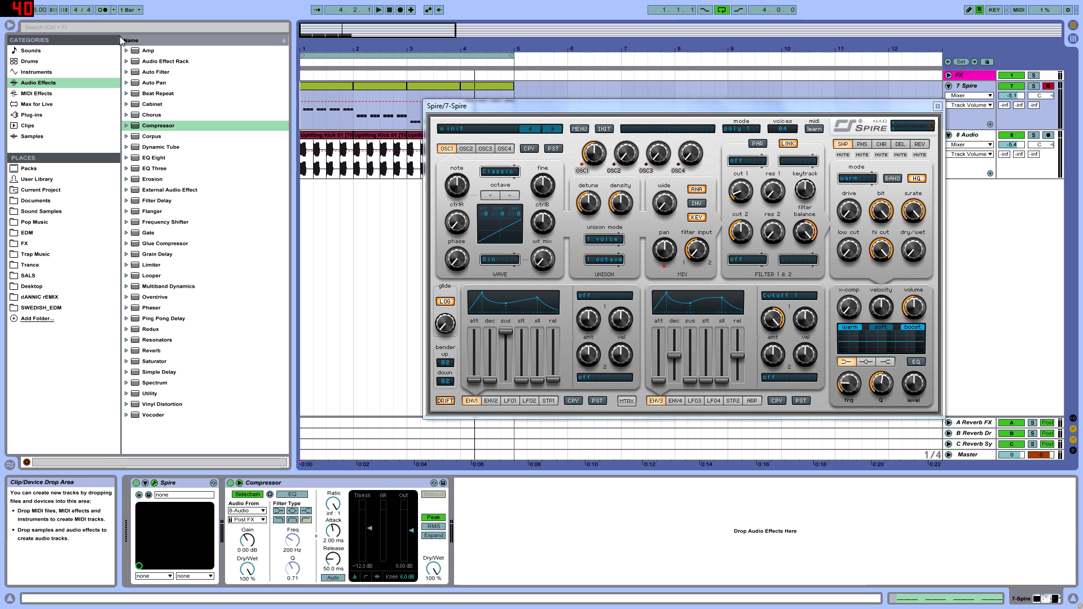
pyautogui.click(323, 75)
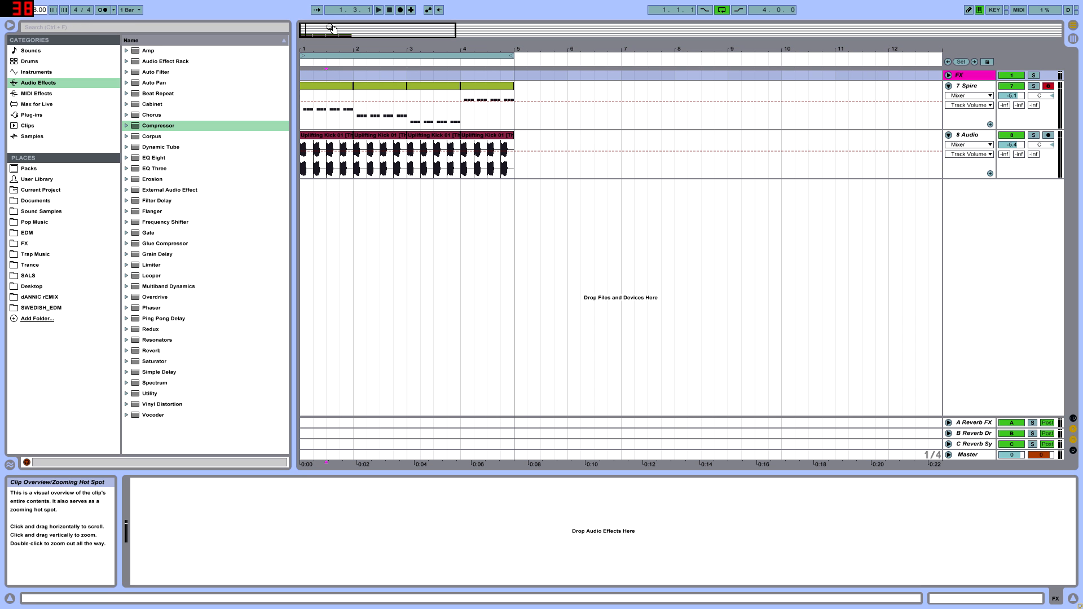
pyautogui.write('136')
pyautogui.press('Return')
pyautogui.press('space')
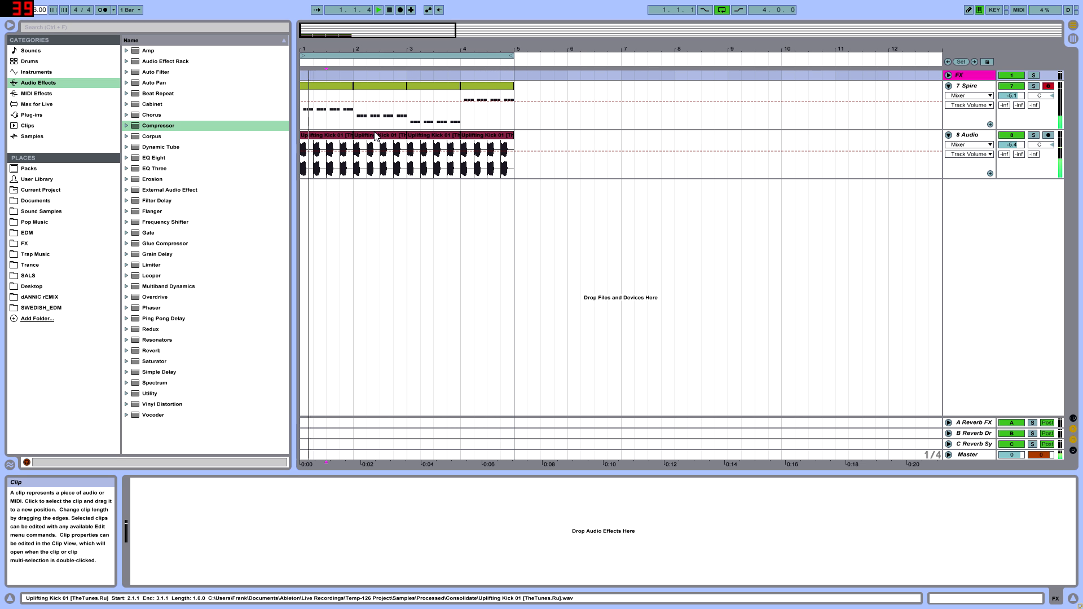
# Step: Bring up the Spire synth of the 7 Spire track and position its window over the arrangement
pyautogui.click(969, 86)
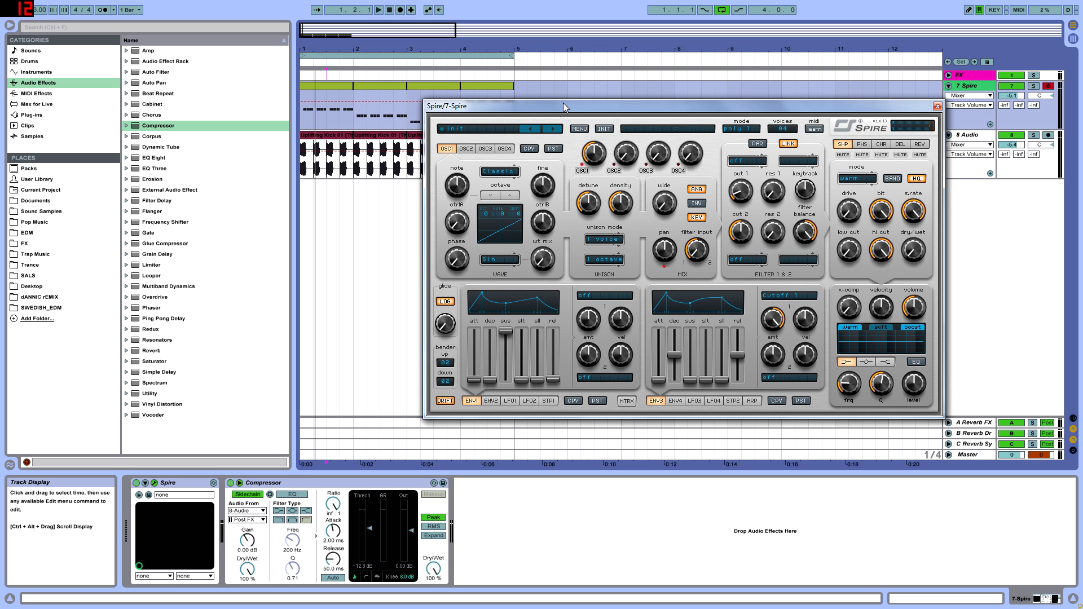
pyautogui.moveTo(563, 103); pyautogui.dragTo(624, 151)
pyautogui.moveTo(504, 153); pyautogui.dragTo(615, 113)
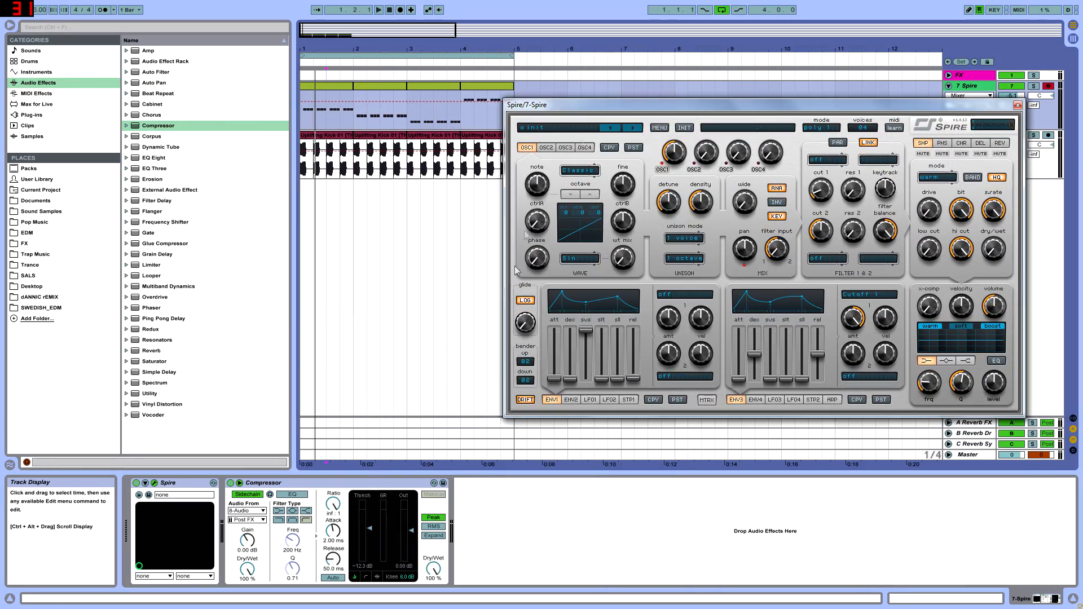
pyautogui.click(329, 382)
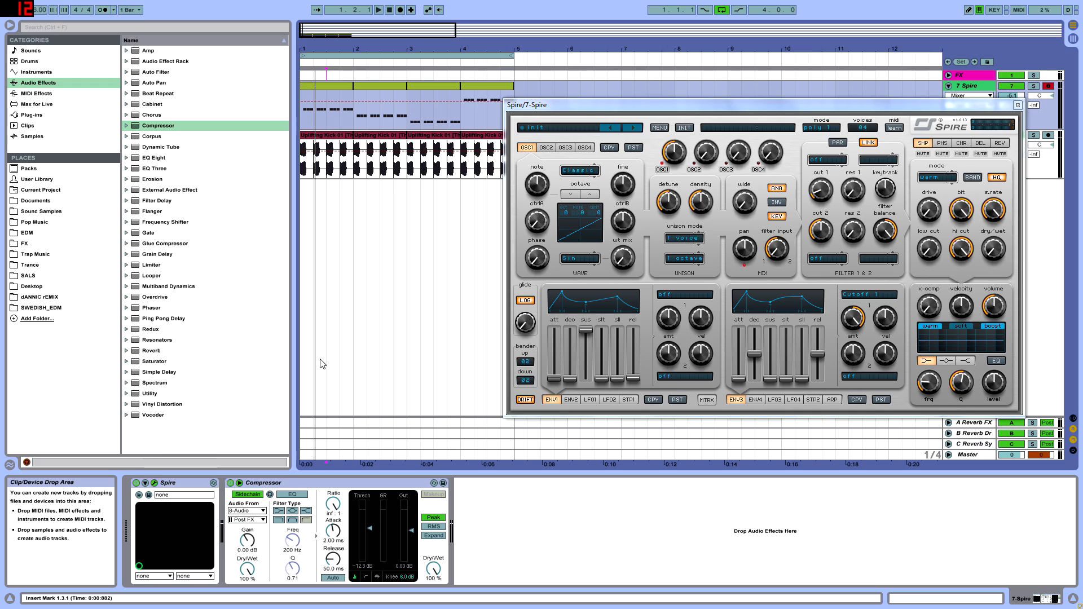
pyautogui.moveTo(539, 105); pyautogui.dragTo(472, 110)
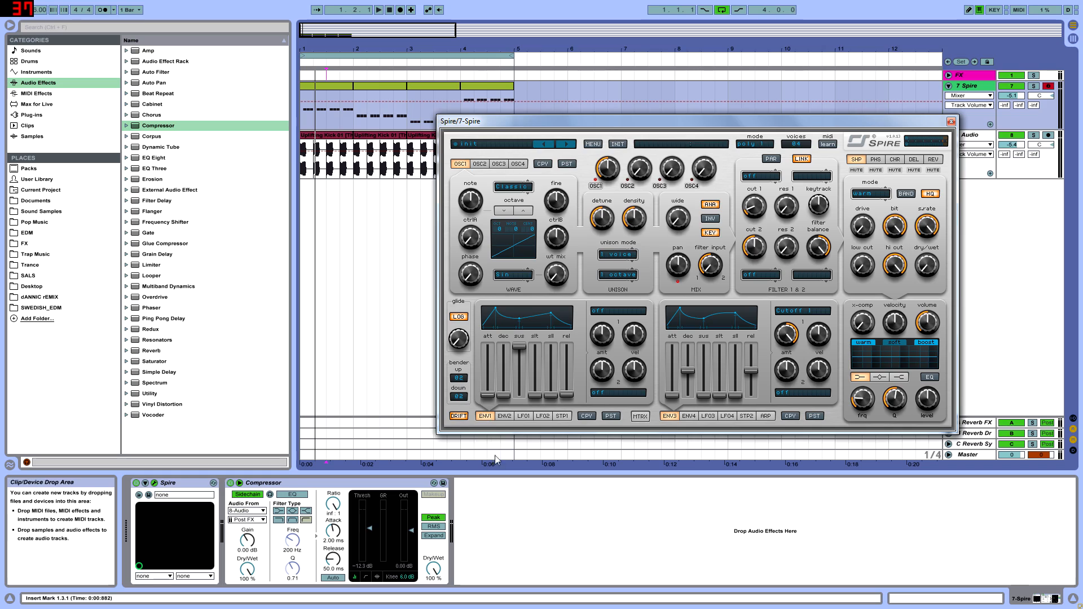
pyautogui.click(504, 570)
pyautogui.moveTo(583, 124); pyautogui.dragTo(511, 136)
# Step: Set oscillator 1's octave to -1 and turn its detune and density down to minimum
pyautogui.click(531, 177)
pyautogui.click(439, 222)
pyautogui.click(440, 221)
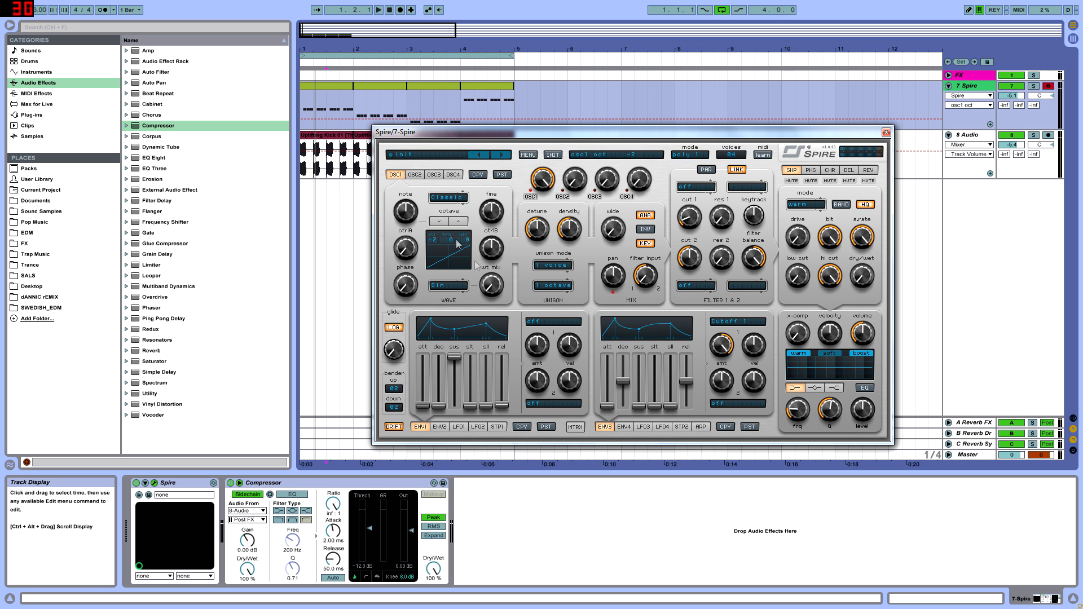
pyautogui.moveTo(505, 132); pyautogui.dragTo(538, 145)
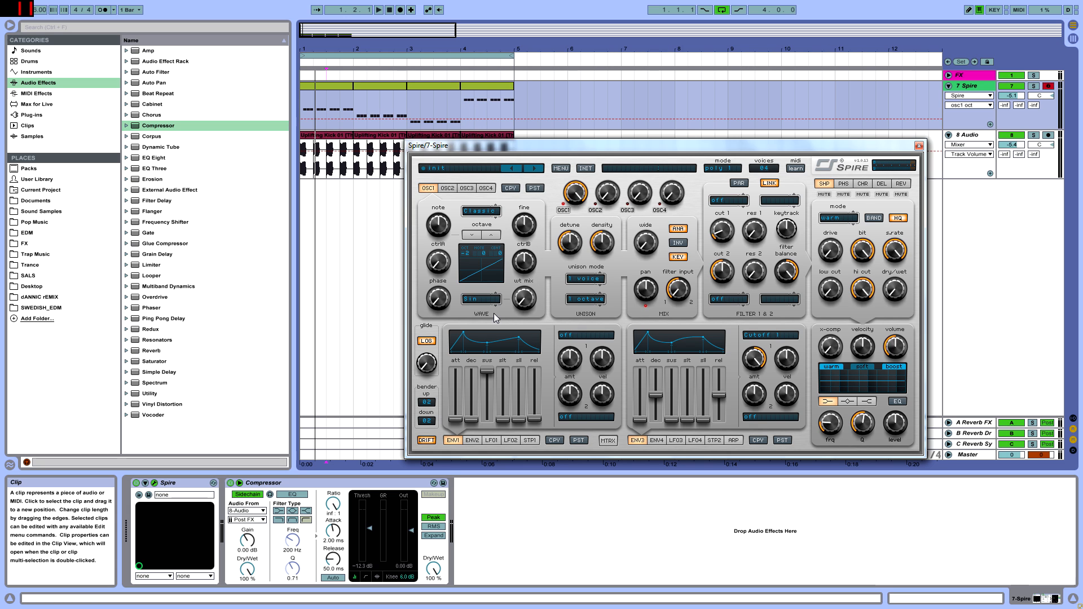
pyautogui.press('space')
pyautogui.click(495, 240)
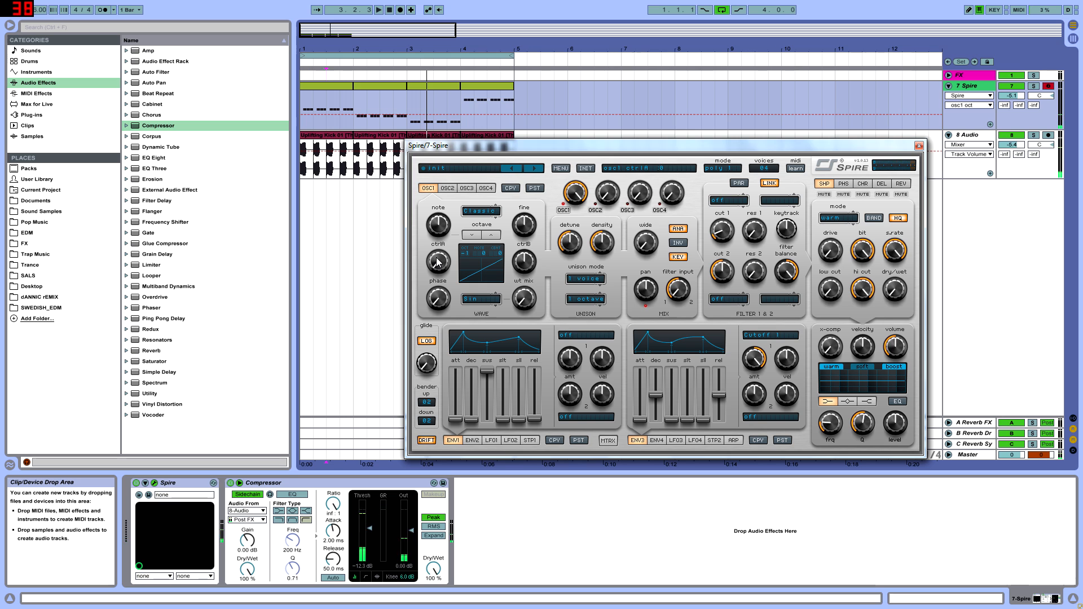
pyautogui.moveTo(565, 251); pyautogui.dragTo(557, 327)
pyautogui.moveTo(600, 244); pyautogui.dragTo(561, 460)
# Step: Bring oscillator 2 into the mix with octave -1 and wave mix 1000, and audition the loop
pyautogui.moveTo(603, 204); pyautogui.dragTo(634, 96)
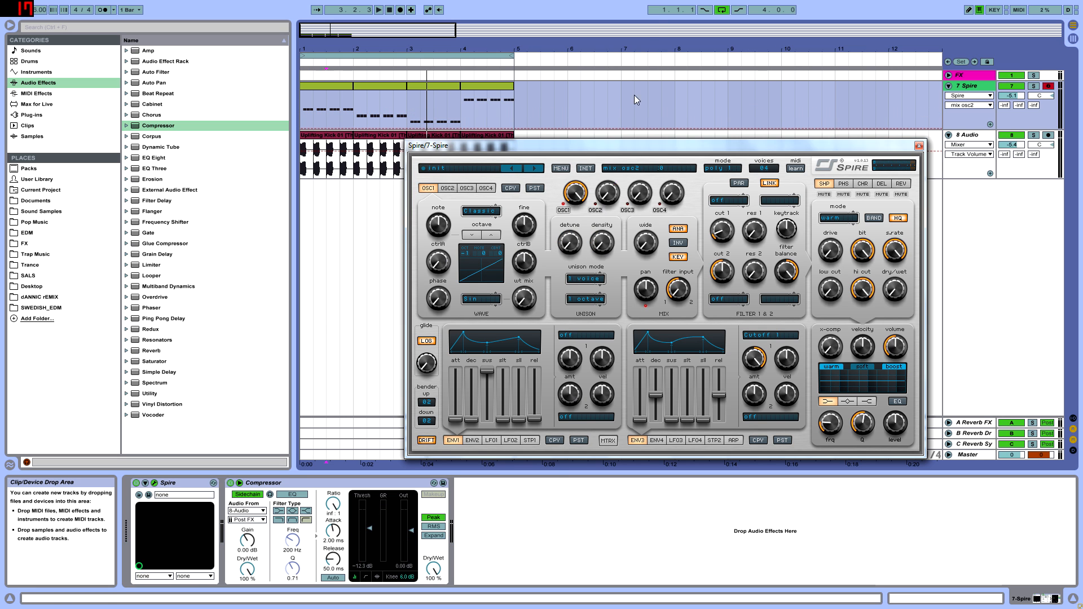
pyautogui.moveTo(521, 301); pyautogui.dragTo(519, 192)
pyautogui.click(473, 235)
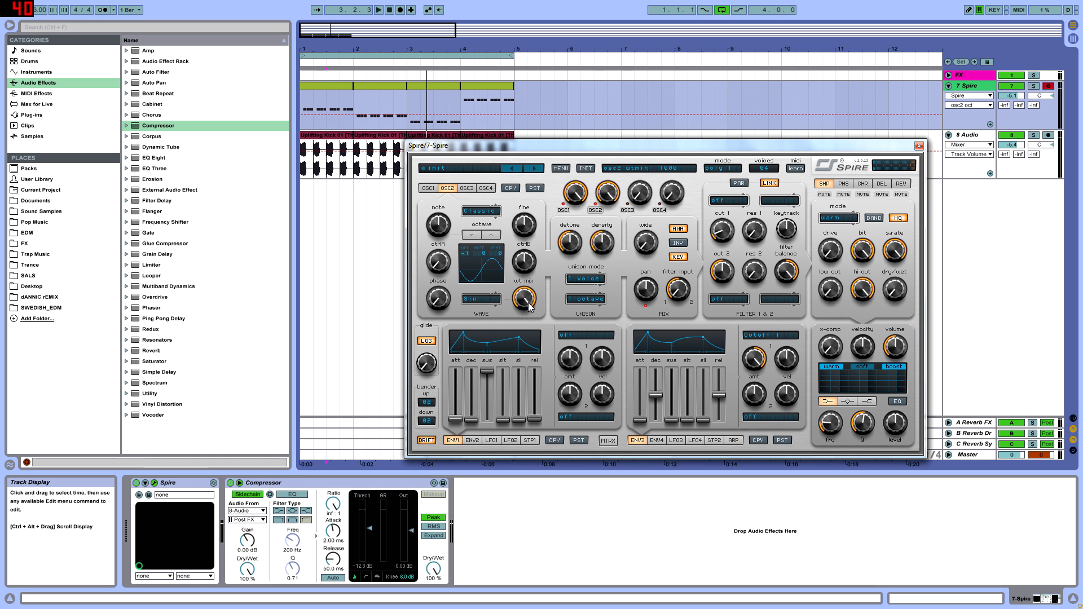
pyautogui.press('space')
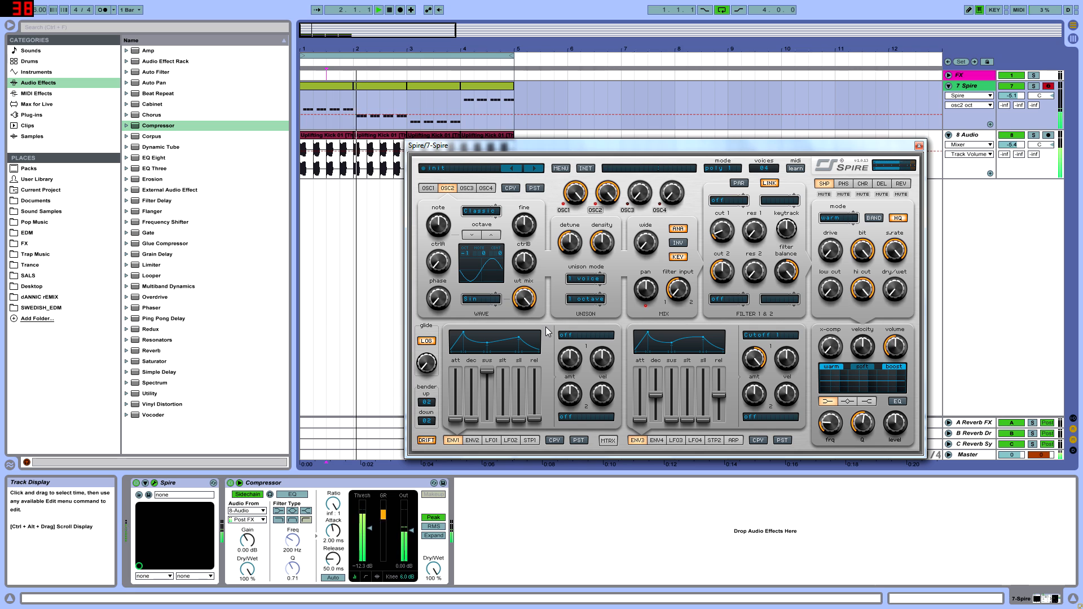
pyautogui.press('space')
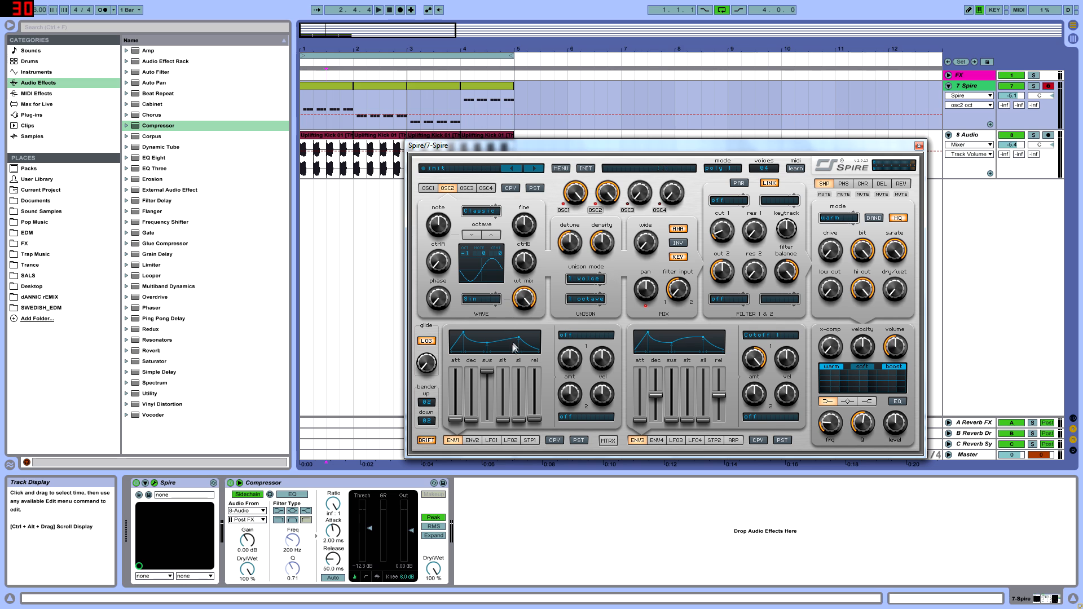
# Step: Set filter 1 to perfecto with the LP4 type and turn its cutoff down to minimum
pyautogui.click(728, 202)
pyautogui.click(737, 228)
pyautogui.moveTo(727, 231); pyautogui.dragTo(730, 236)
# Step: Switch off envelope 3's first modulation destination and pull its decay and release down to zero
pyautogui.click(756, 335)
pyautogui.click(756, 342)
pyautogui.moveTo(653, 395); pyautogui.dragTo(654, 422)
pyautogui.press('space')
pyautogui.moveTo(720, 396); pyautogui.dragTo(720, 429)
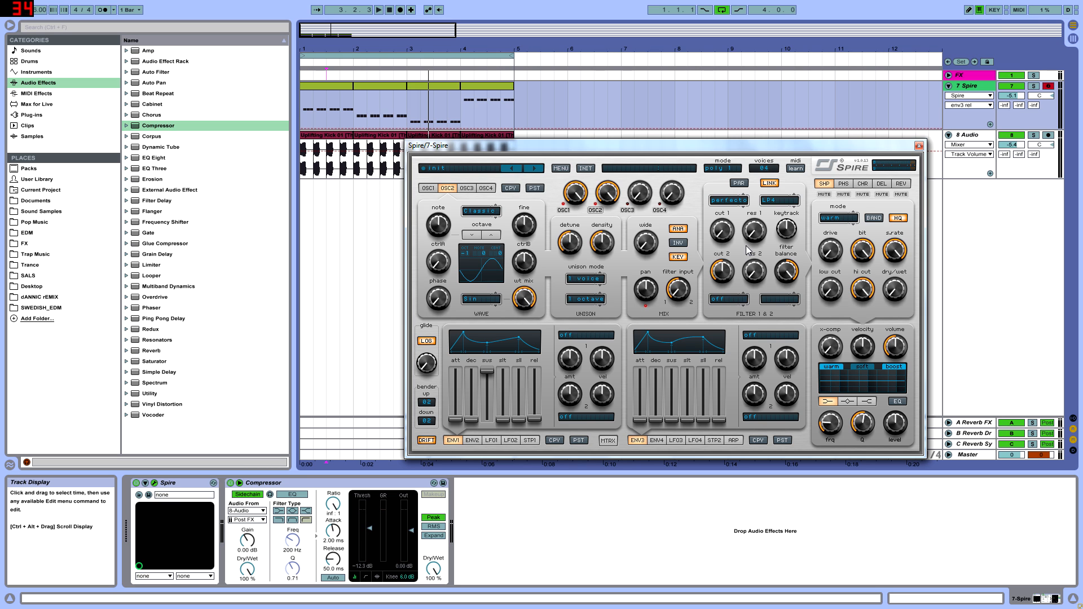
# Step: Route envelope 3's first modulation slot to the filter's Cutoff 1
pyautogui.click(760, 337)
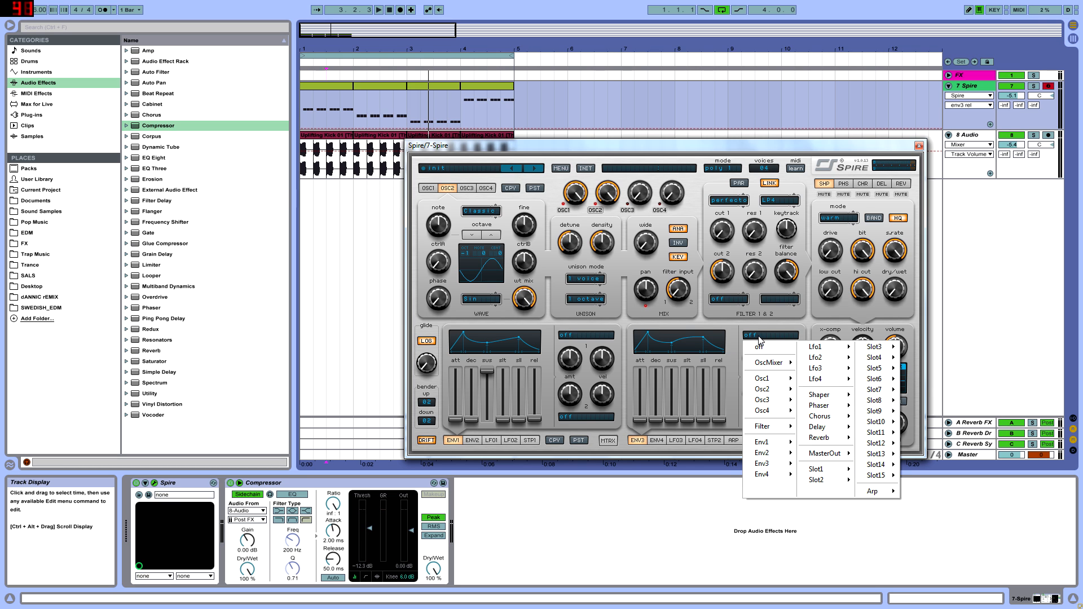
pyautogui.click(637, 440)
pyautogui.click(762, 335)
pyautogui.moveTo(775, 427)
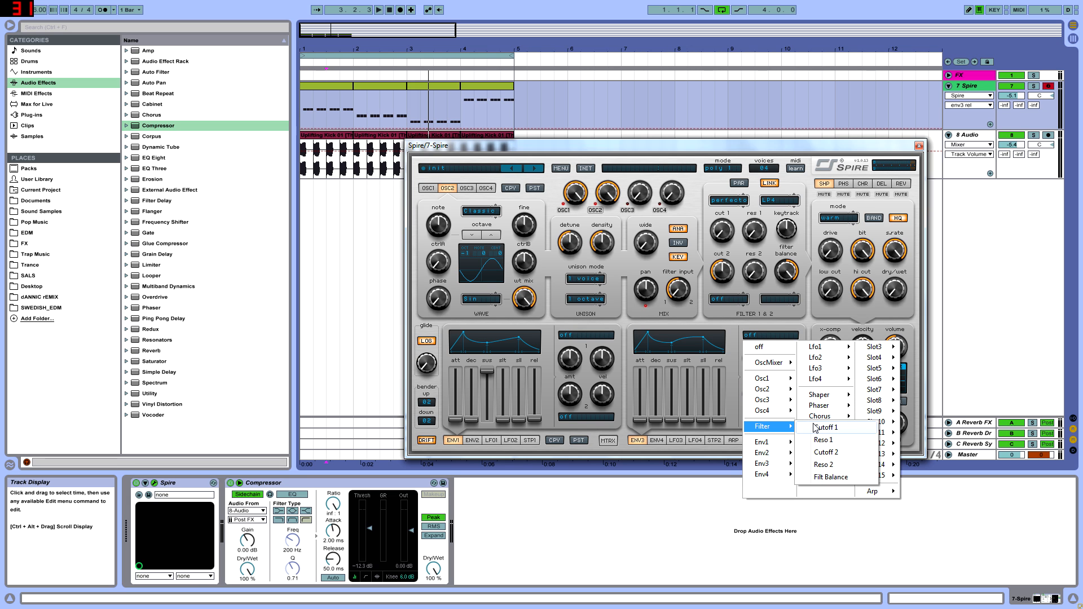
pyautogui.click(817, 428)
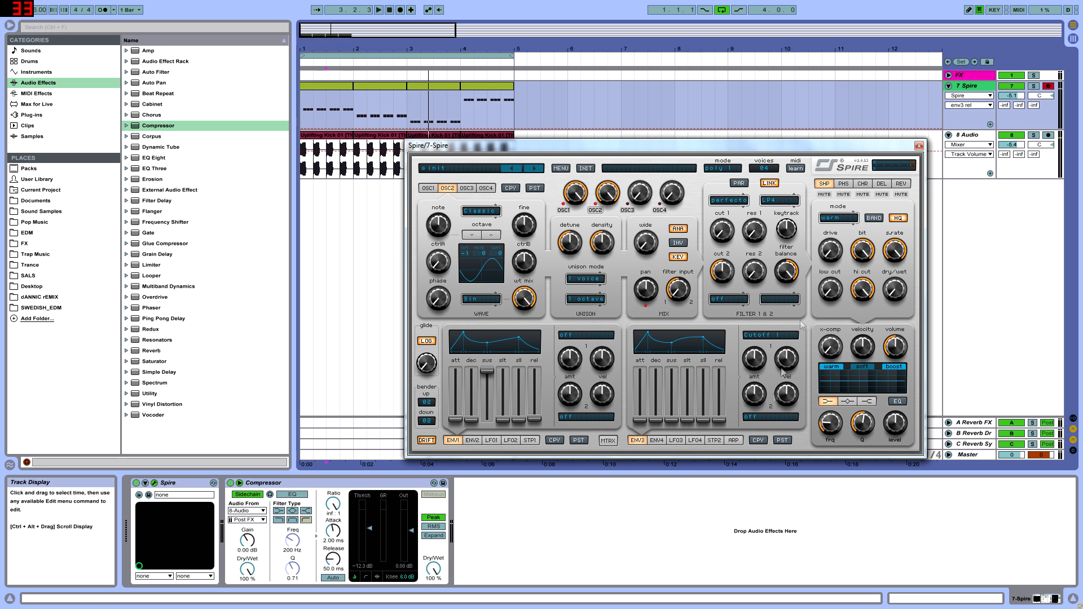
pyautogui.click(722, 232)
# Step: Try raising envelope 3's attack, sustain and release, and return each of them to minimum
pyautogui.moveTo(642, 424); pyautogui.dragTo(641, 372)
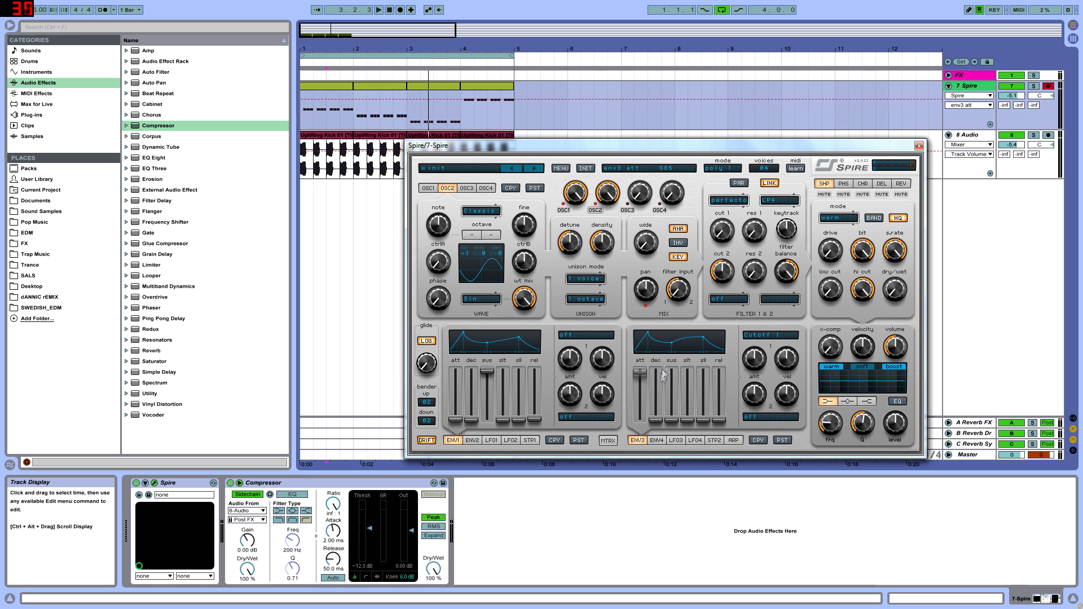
pyautogui.moveTo(658, 417); pyautogui.dragTo(661, 436)
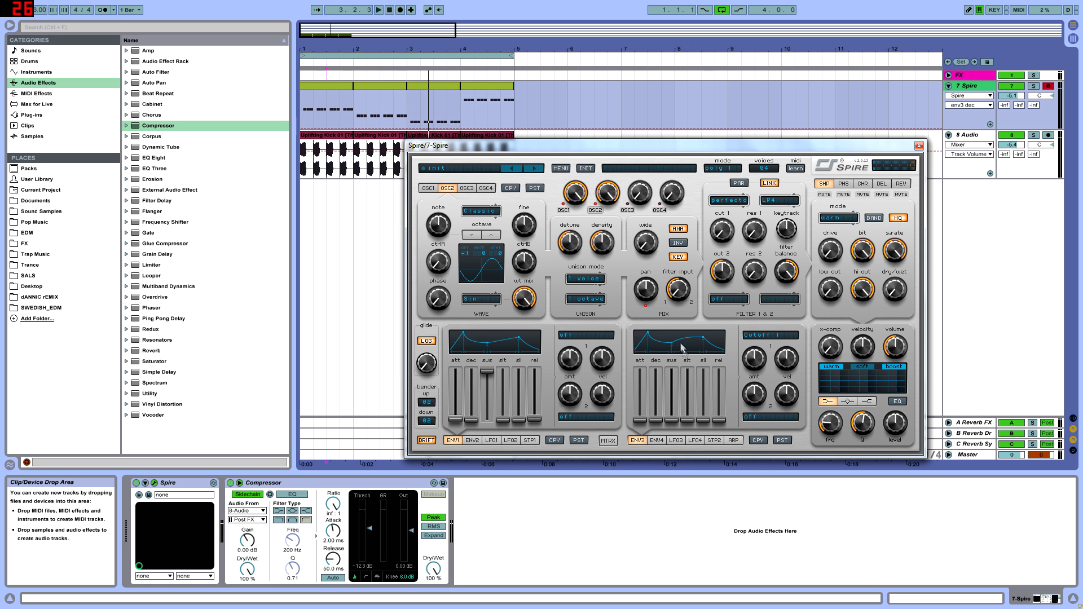
pyautogui.moveTo(676, 423); pyautogui.dragTo(683, 399)
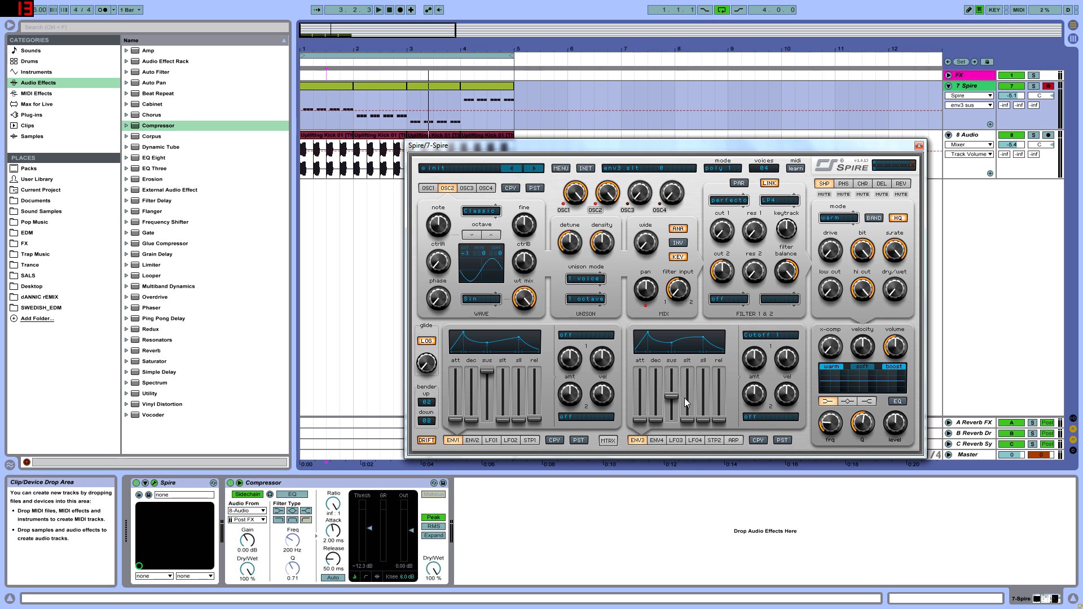
pyautogui.moveTo(719, 420); pyautogui.dragTo(733, 398)
pyautogui.moveTo(673, 396); pyautogui.dragTo(658, 482)
pyautogui.moveTo(720, 397); pyautogui.dragTo(661, 477)
# Step: Raise envelope 3's Cutoff 1 amount, set its decay slightly above halfway and play the loop
pyautogui.moveTo(754, 362); pyautogui.dragTo(809, 179)
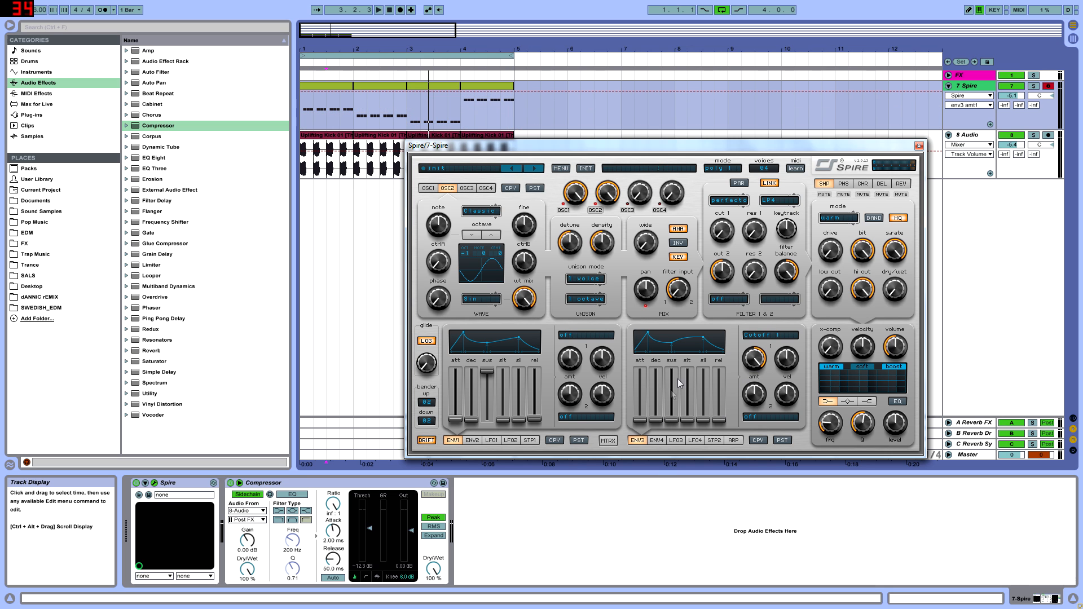
pyautogui.moveTo(656, 419); pyautogui.dragTo(702, 391)
pyautogui.press('space')
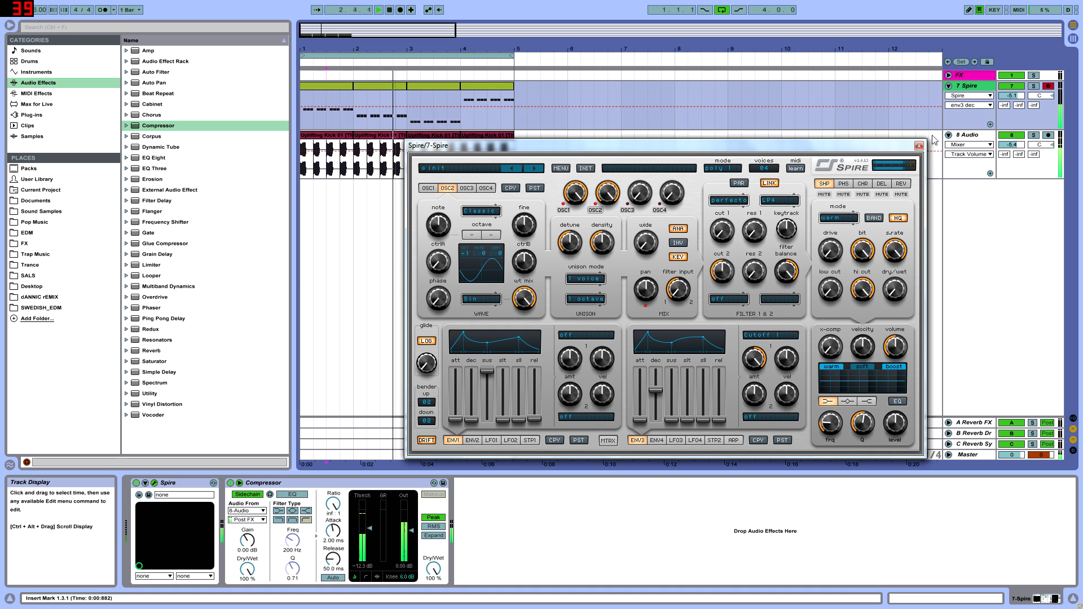
# Step: Lower the 8 Audio track's volume to -6.0 dB and reopen the Spire window from the 7 Spire track
pyautogui.click(920, 146)
pyautogui.press('Tab')
pyautogui.moveTo(426, 354)
pyautogui.mouseDown()
pyautogui.moveTo(426, 367)
pyautogui.moveTo(426, 356)
pyautogui.mouseUp()
pyautogui.press('Tab')
pyautogui.click(971, 136)
pyautogui.click(970, 87)
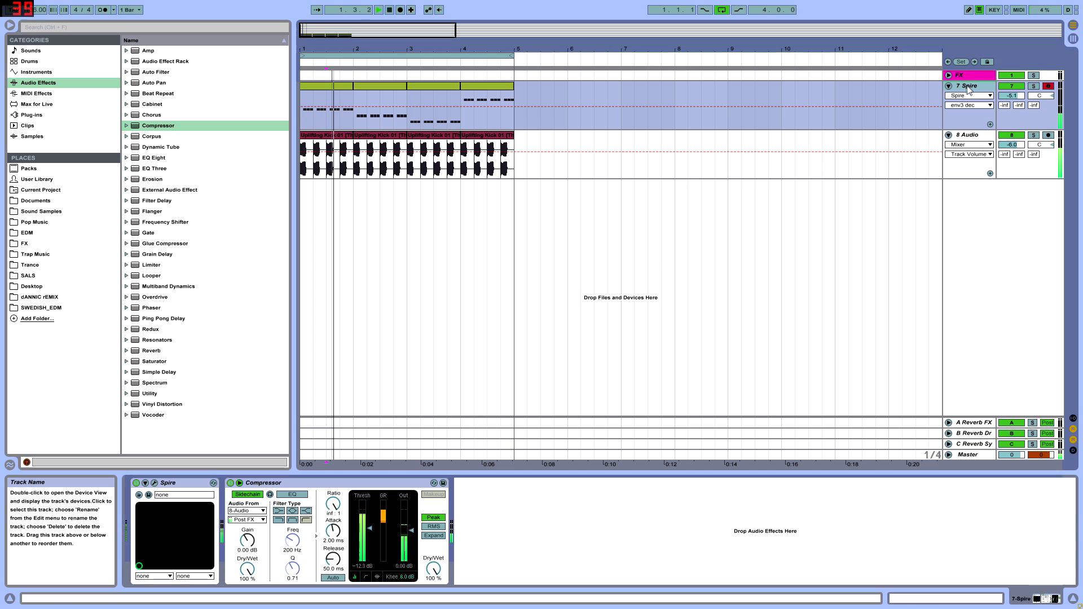
pyautogui.click(154, 484)
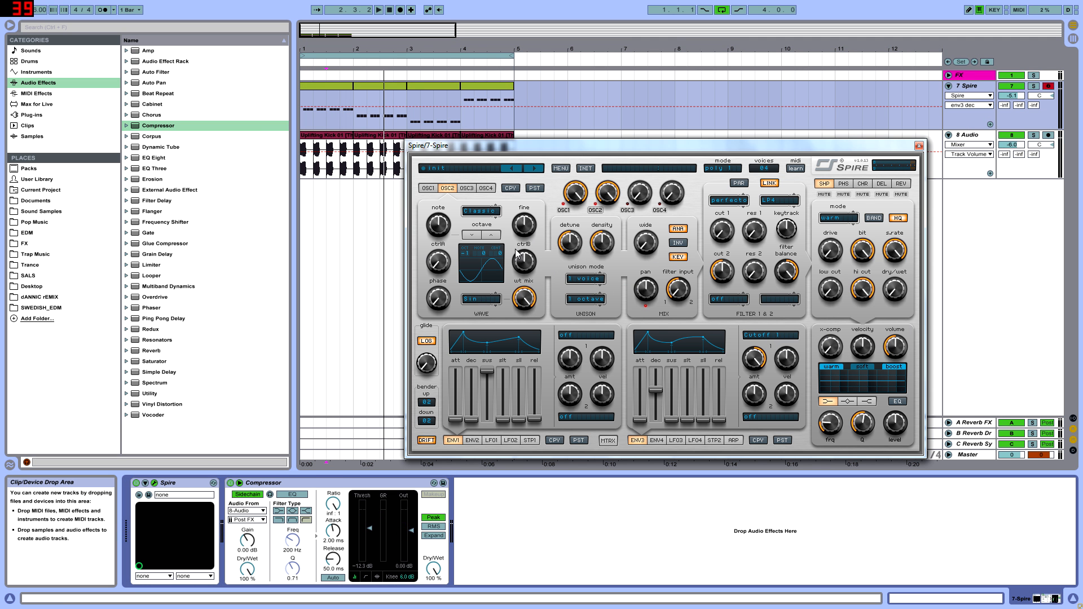
# Step: Keep oscillator 1's wave mix at minimum, set its ctrlA to about halfway and audition the loop
pyautogui.click(428, 189)
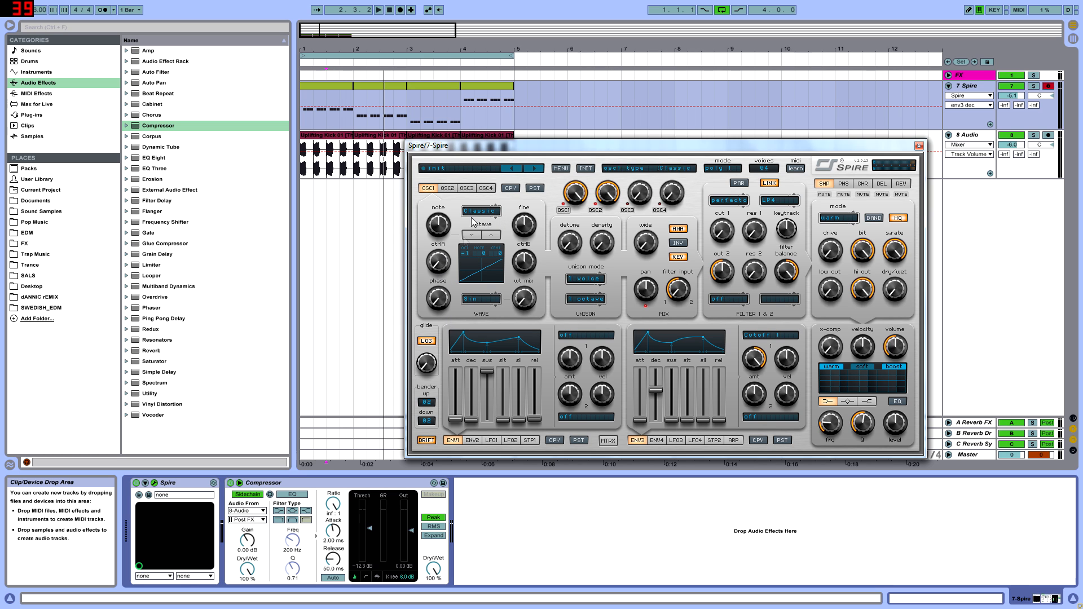
pyautogui.moveTo(521, 301); pyautogui.dragTo(474, 522)
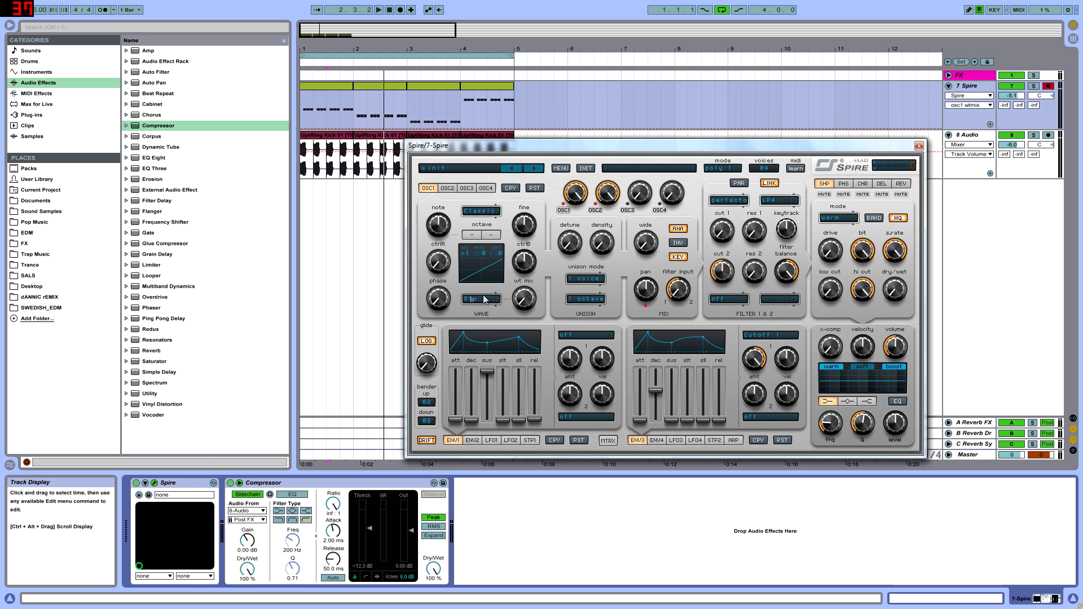
pyautogui.moveTo(439, 275); pyautogui.dragTo(473, 185)
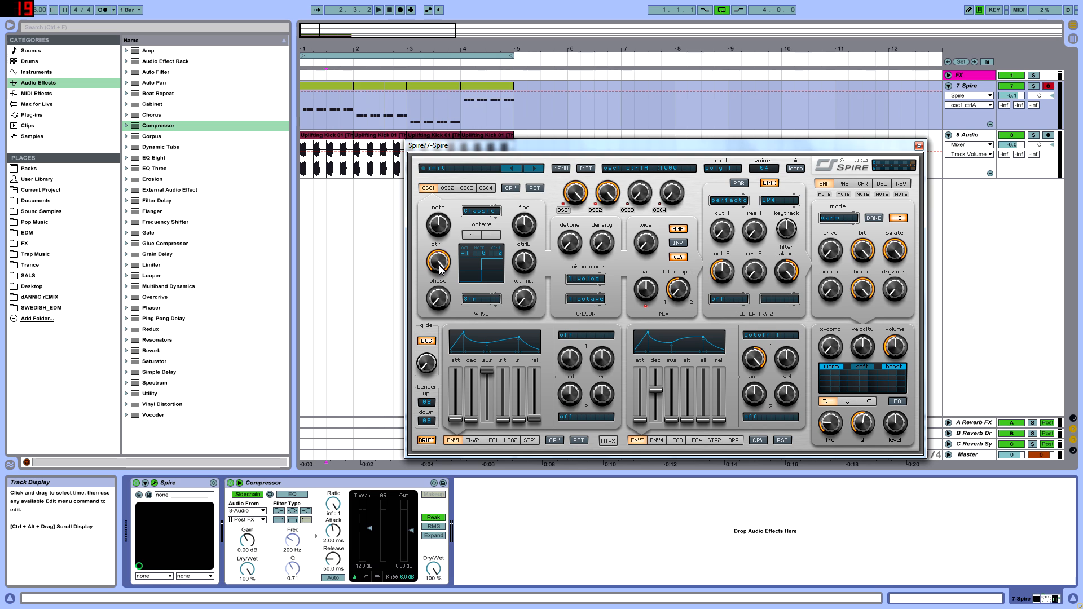
pyautogui.moveTo(441, 271); pyautogui.dragTo(430, 313)
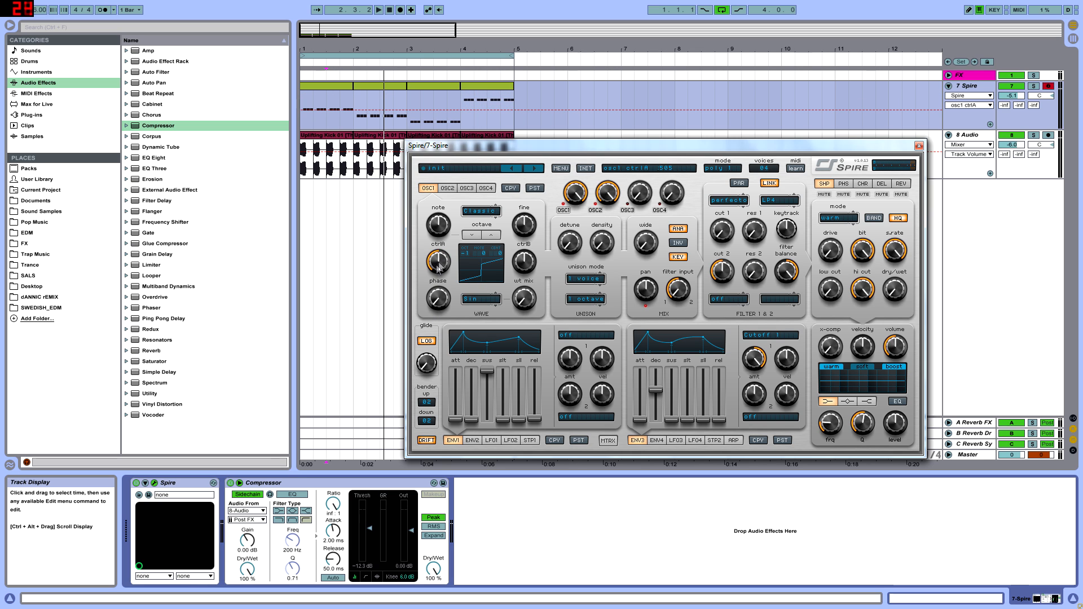
pyautogui.press('space')
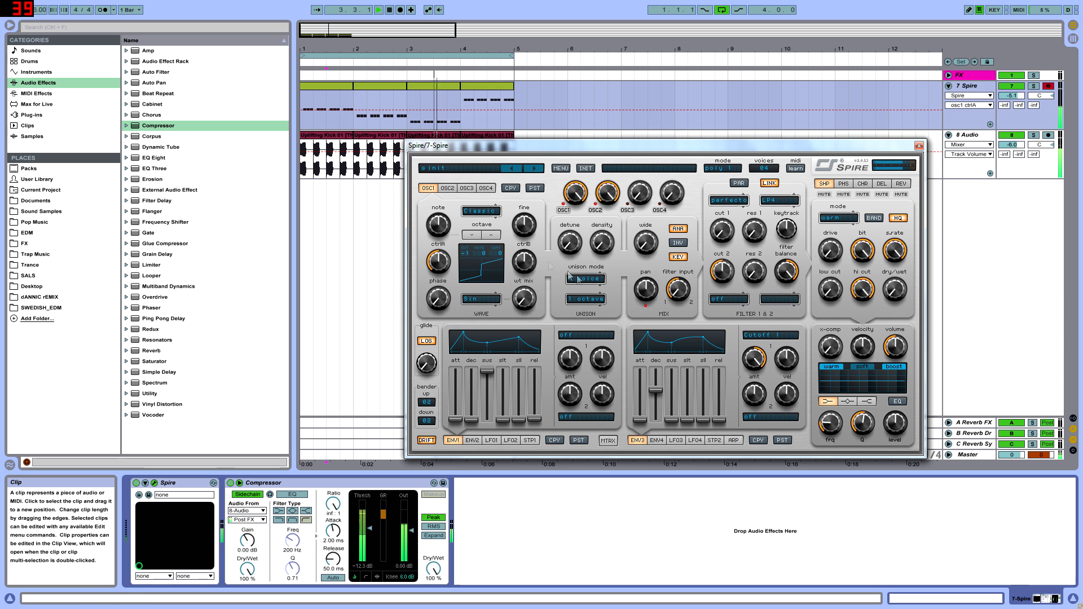
pyautogui.press('space')
# Step: Consolidate the four MIDI clips in bars 1 to 4 of the 7 Spire track and open the resulting clip's notes
pyautogui.click(305, 98)
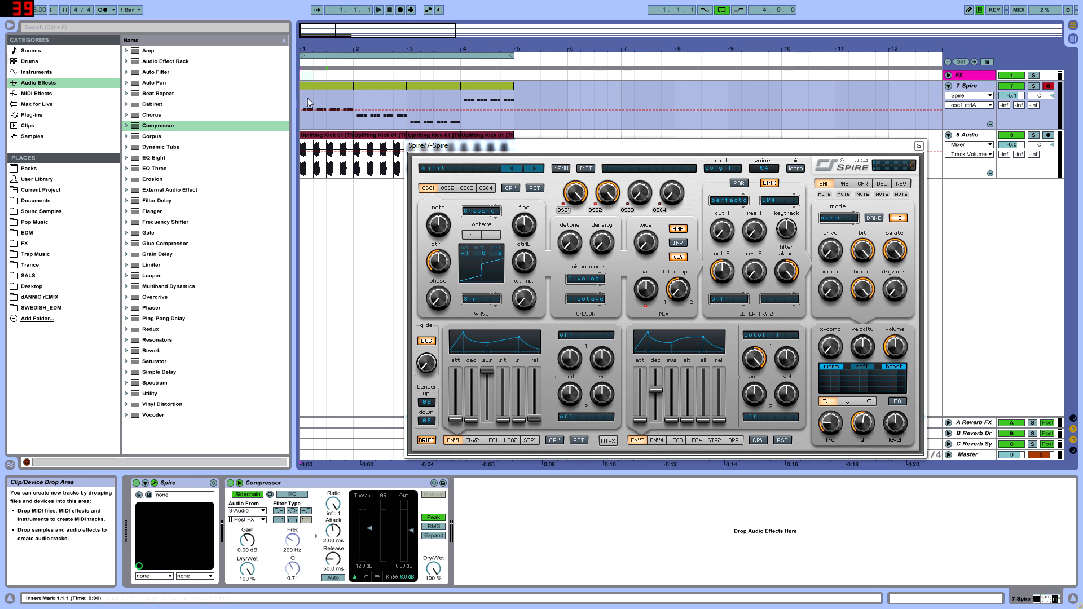
pyautogui.moveTo(303, 99); pyautogui.dragTo(514, 101)
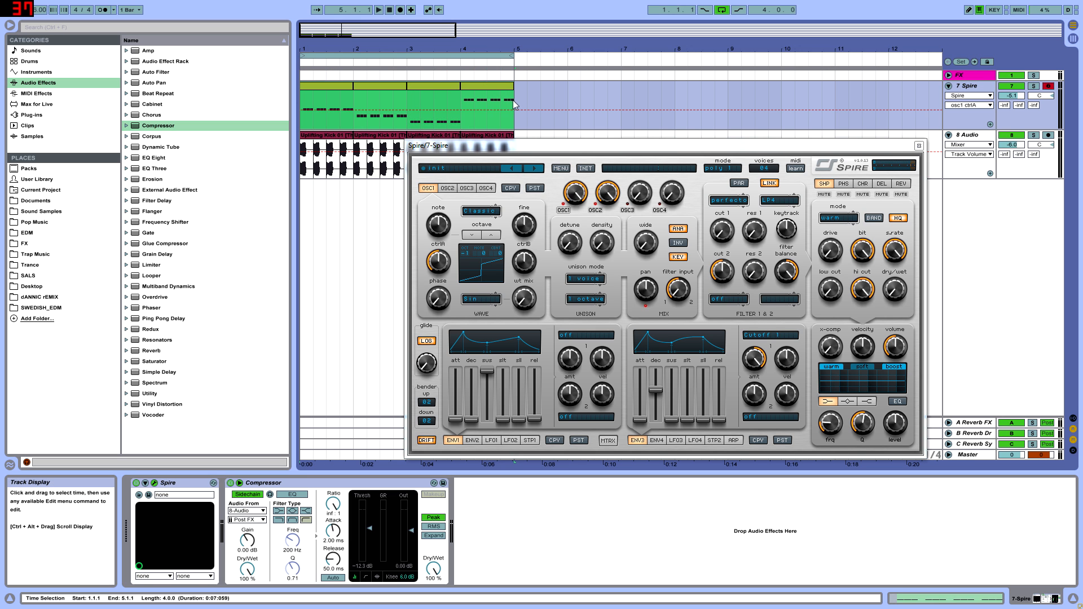
pyautogui.doubleClick(418, 90)
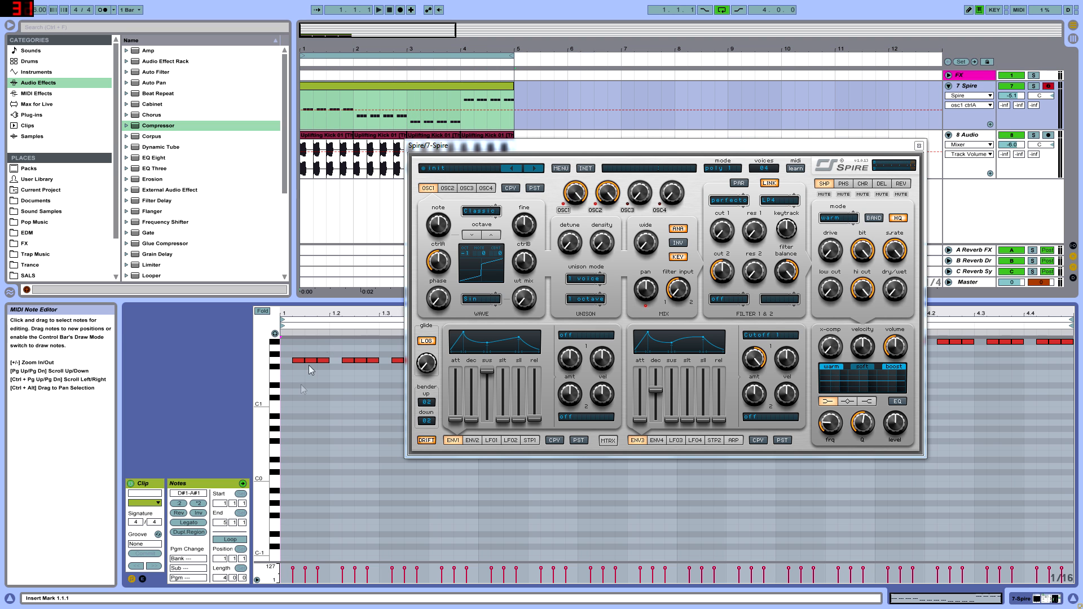
# Step: Transpose all notes in the clip up one octave, play the loop and move the Spire window aside from the notes
pyautogui.scroll(6, 317, 514)
pyautogui.hotkey('ctrl', 'a')
pyautogui.hotkey('shift', 'Up')
pyautogui.press('space')
pyautogui.moveTo(531, 147); pyautogui.dragTo(653, 141)
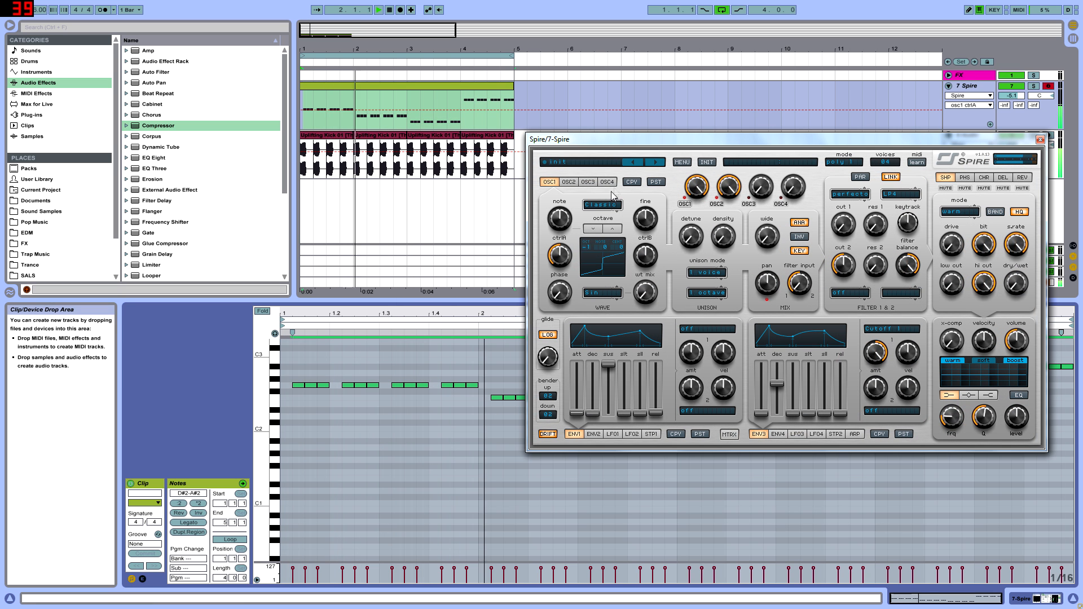
# Step: Set oscillator 2's mix to maximum and lower envelope 3's decay to just under halfway
pyautogui.moveTo(728, 188); pyautogui.dragTo(781, 44)
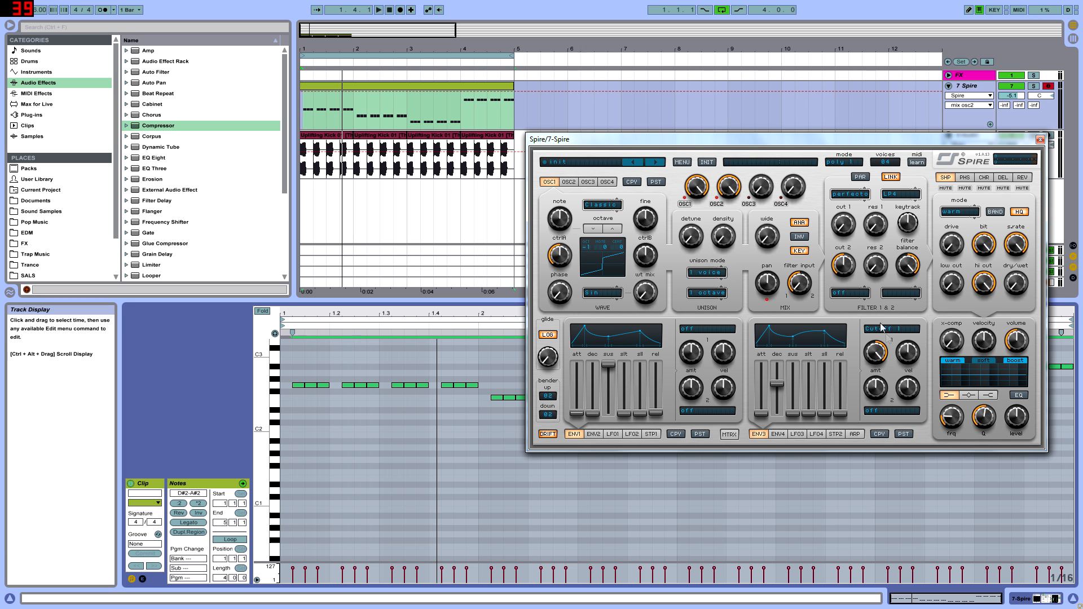
pyautogui.moveTo(778, 384); pyautogui.dragTo(782, 390)
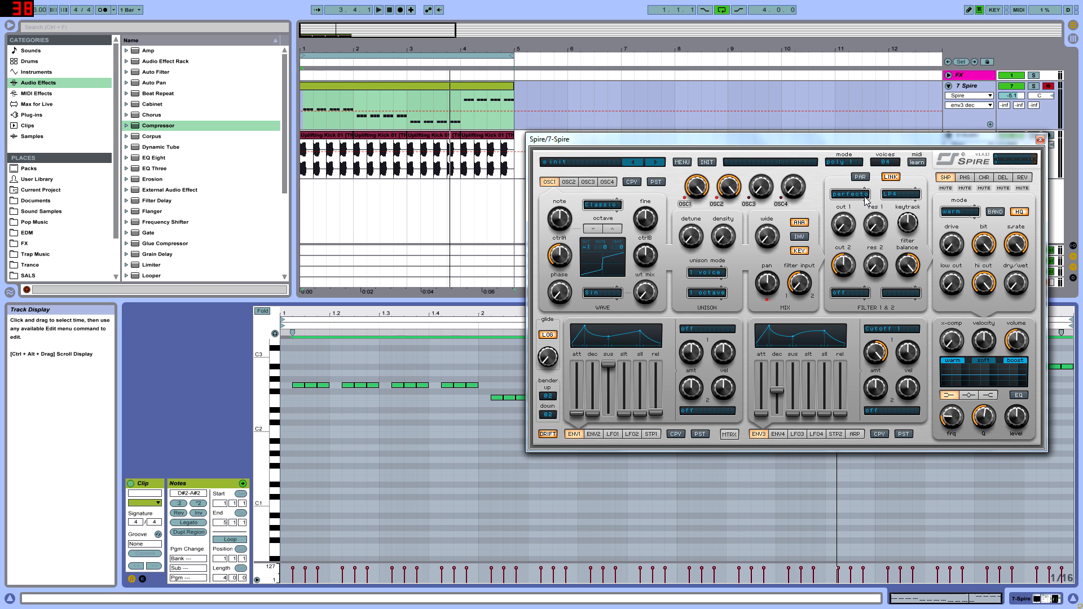
# Step: Keep the filter mode at LP4, sweep cut 1 up and back to minimum, and audition the loop
pyautogui.click(898, 194)
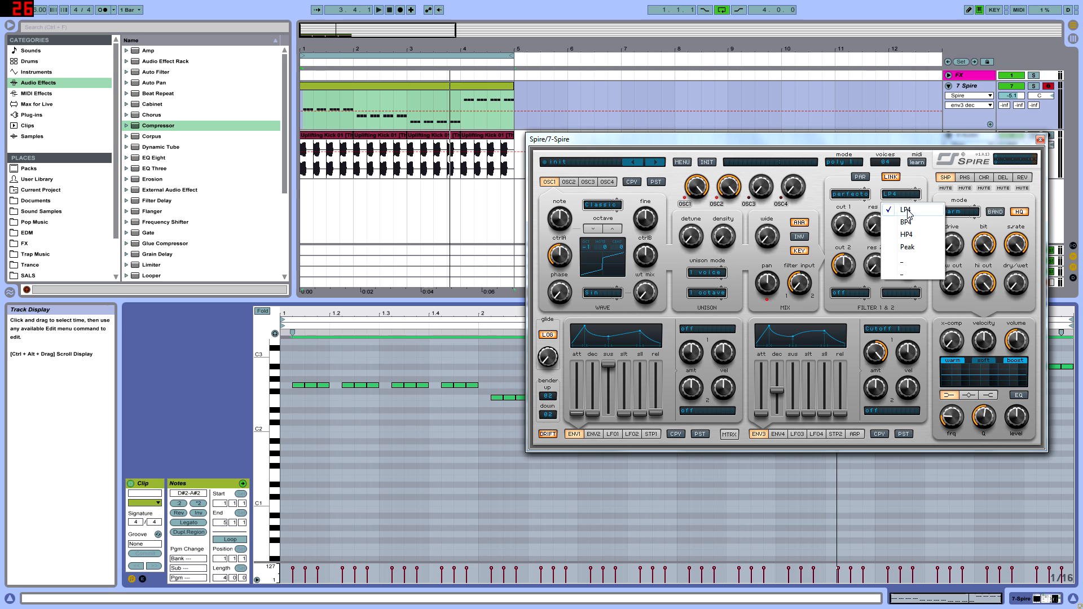
pyautogui.click(906, 211)
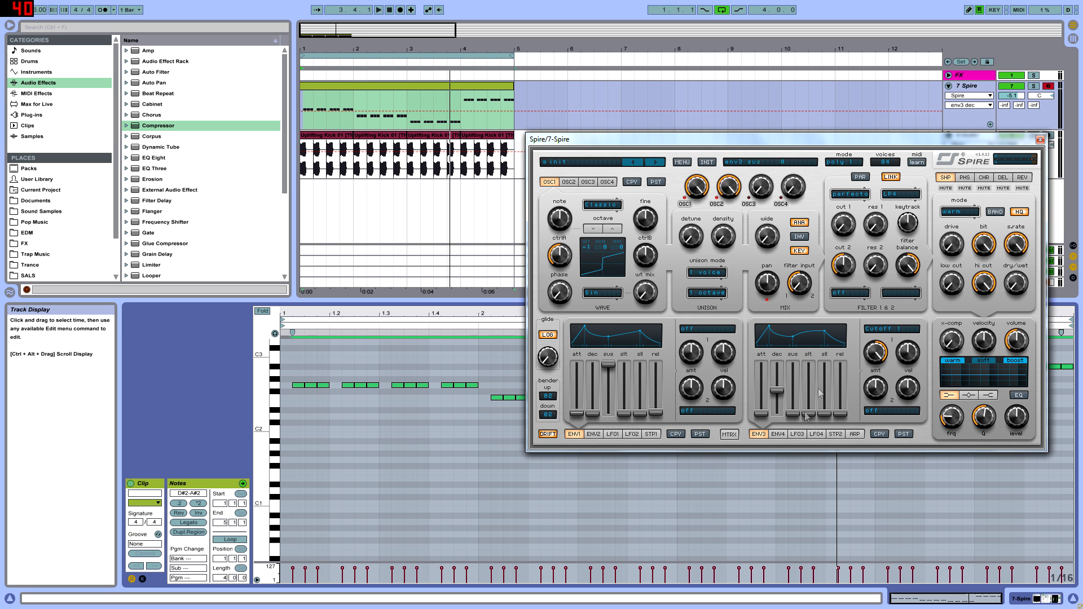
pyautogui.click(897, 332)
pyautogui.click(894, 300)
pyautogui.click(847, 225)
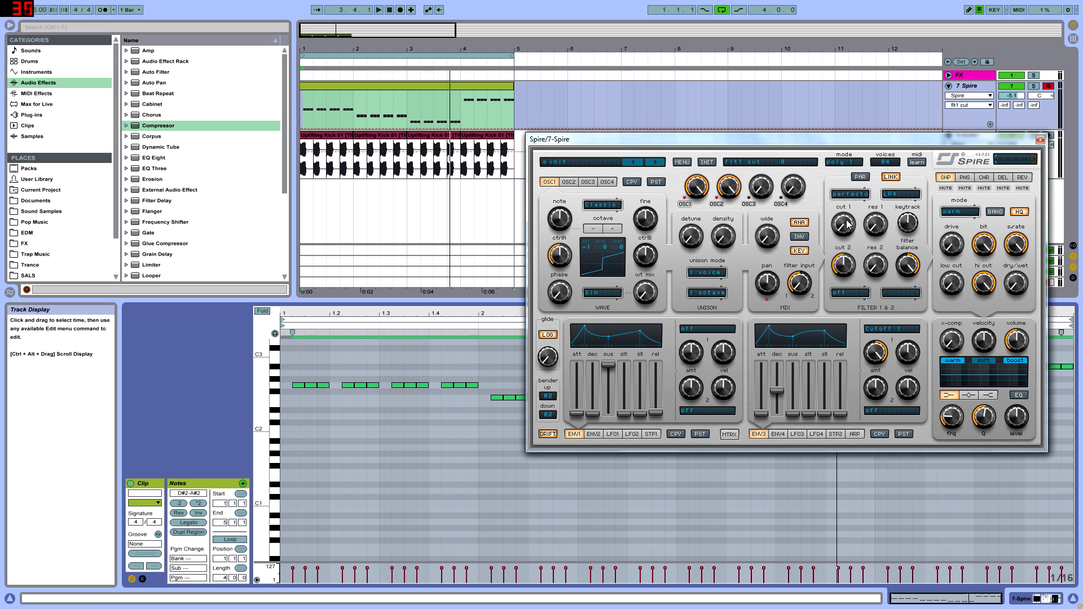
pyautogui.click(875, 354)
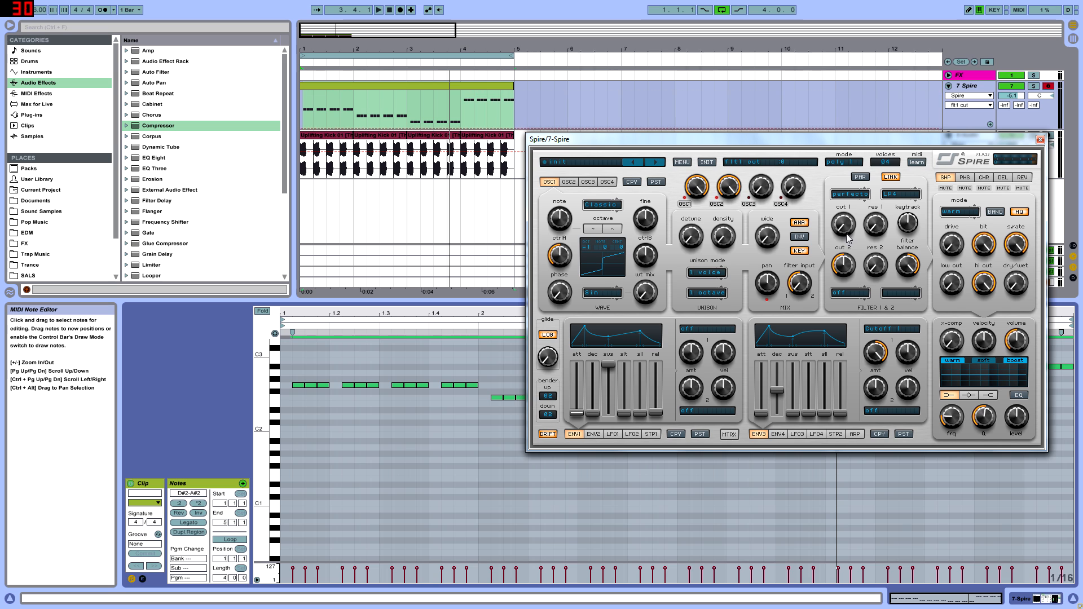
pyautogui.moveTo(850, 227); pyautogui.dragTo(850, 305)
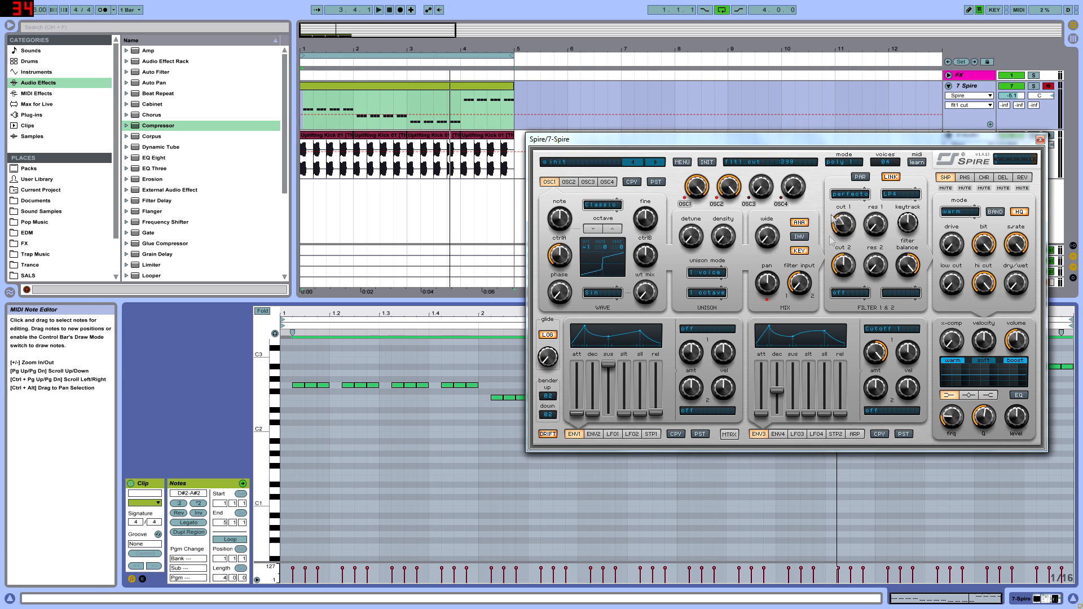
pyautogui.press('space')
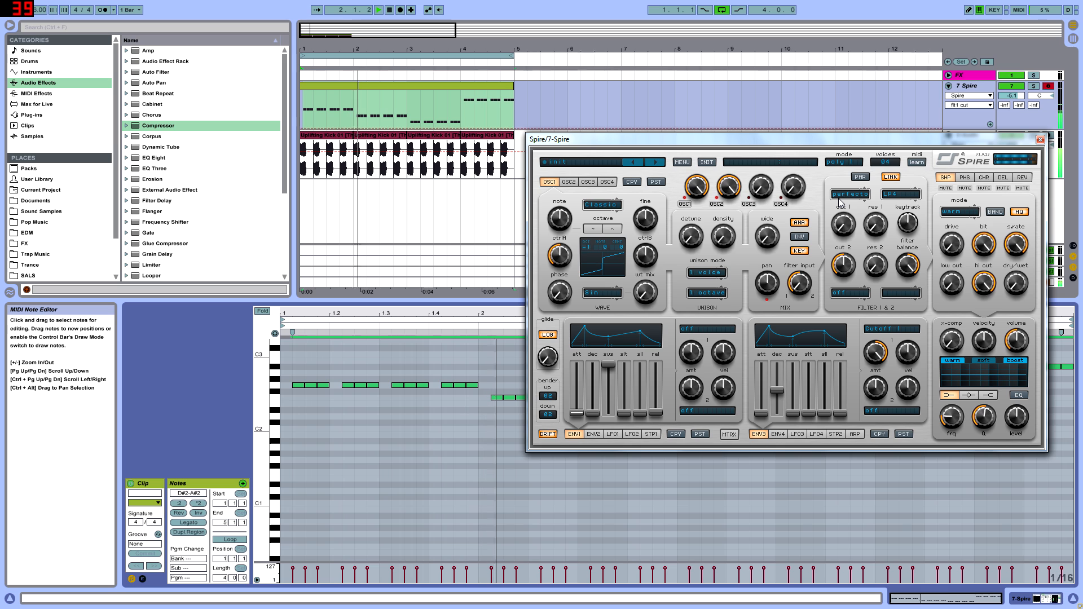
pyautogui.press('space')
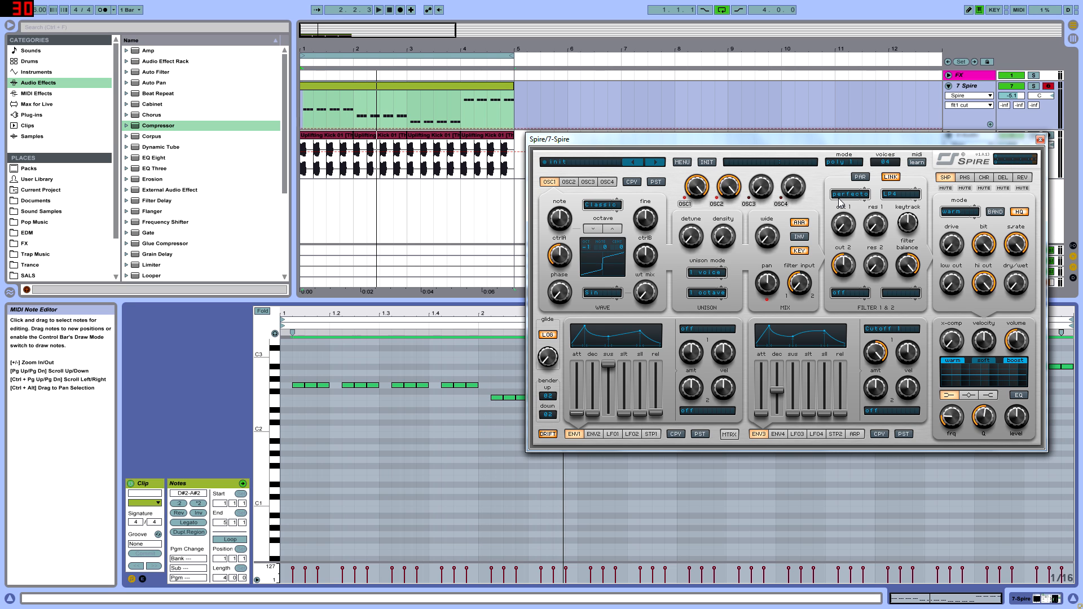
# Step: Bring envelope 3's decay to zero, turn its first target off, raise cut 1 to 1000 and audition the loop
pyautogui.moveTo(782, 391); pyautogui.dragTo(827, 419)
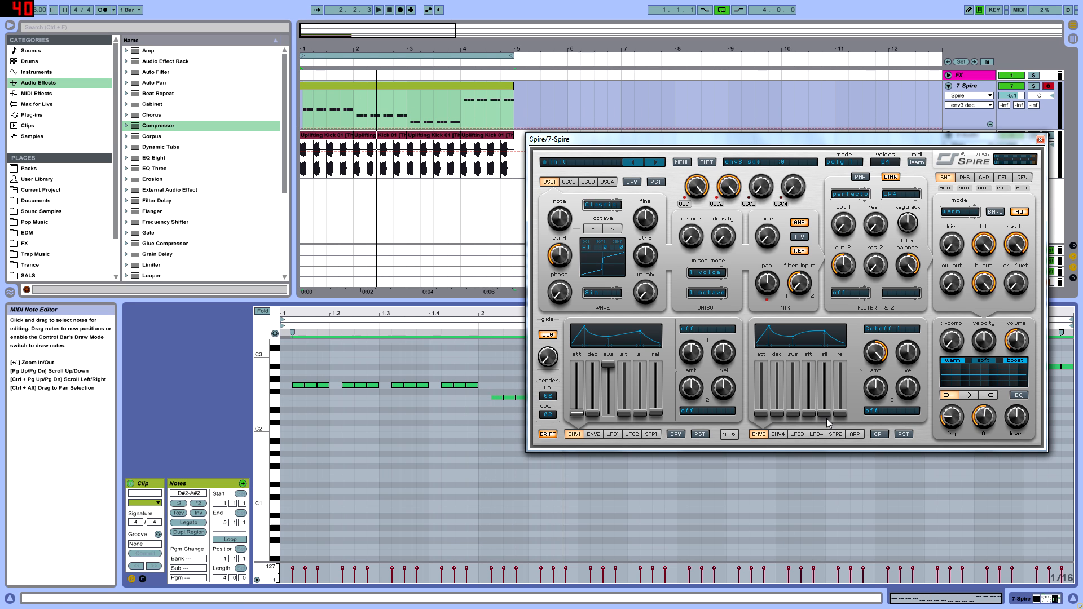
pyautogui.click(876, 332)
pyautogui.click(892, 341)
pyautogui.moveTo(843, 225); pyautogui.dragTo(846, 163)
pyautogui.press('space')
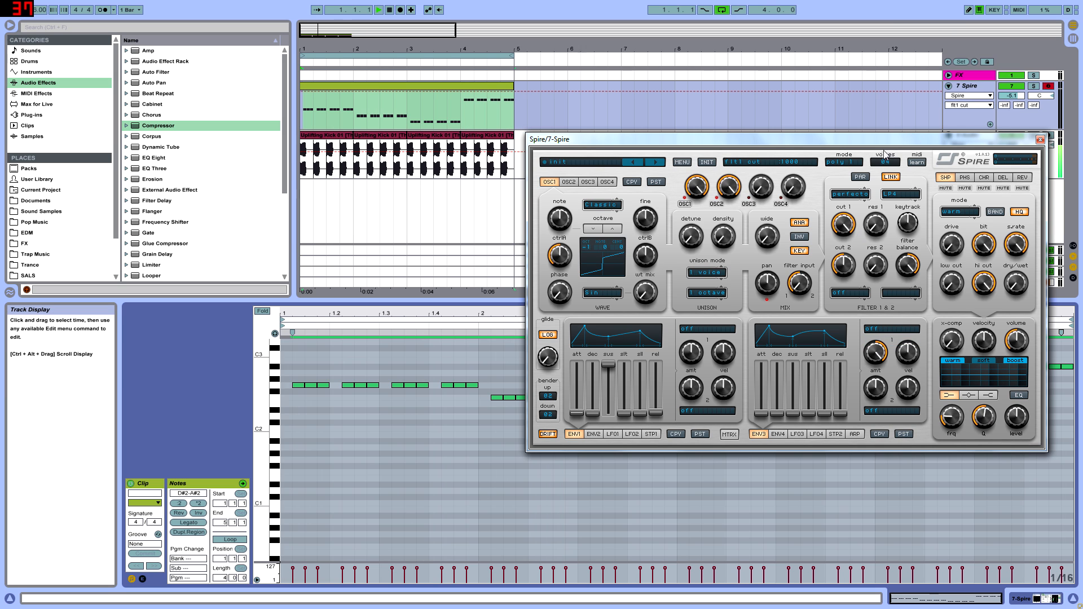
# Step: Assign envelope 3 to Cutoff 1 again, return cut 1 to minimum and set the envelope's decay to just under halfway
pyautogui.click(890, 329)
pyautogui.moveTo(900, 420)
pyautogui.click(940, 422)
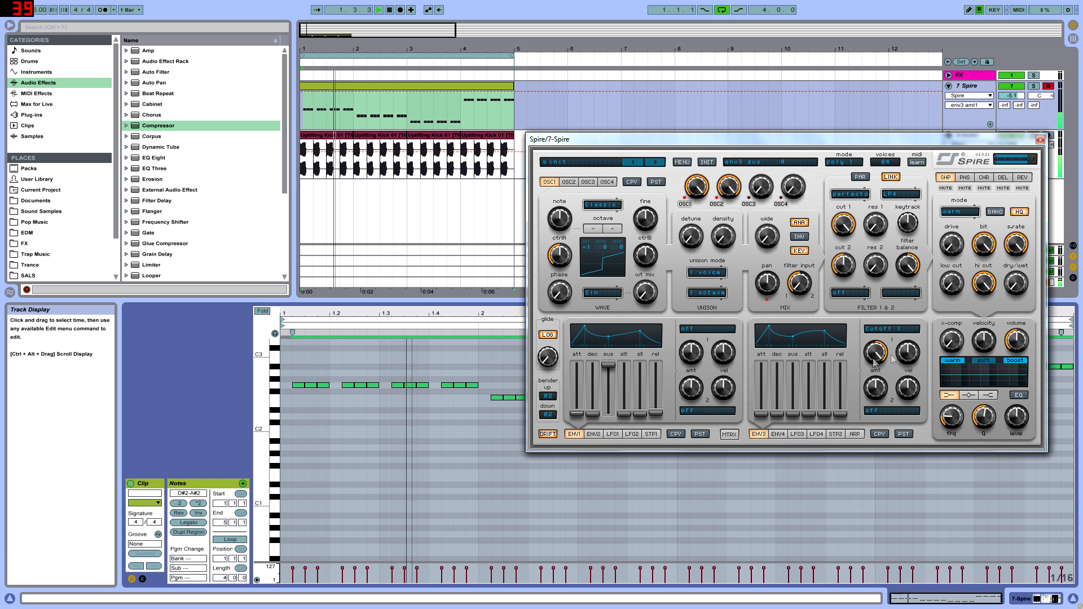
pyautogui.moveTo(781, 430); pyautogui.dragTo(801, 389)
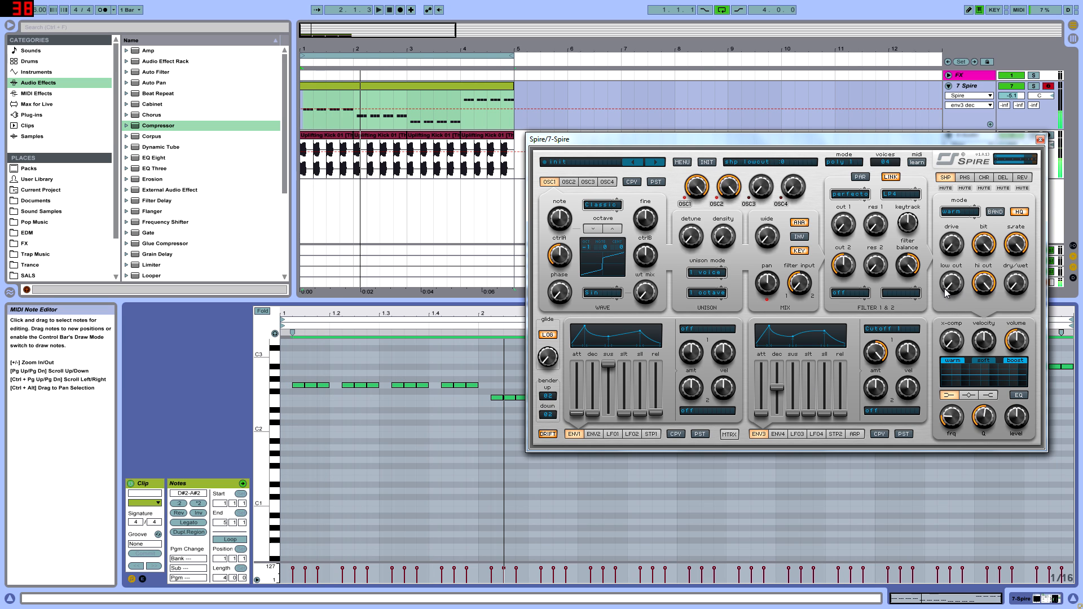
# Step: Set the delay's dry/wet to about 399, toggle the reverb's mute on and off, and return to the shaper settings
pyautogui.click(999, 178)
pyautogui.moveTo(1021, 292)
pyautogui.mouseDown()
pyautogui.moveTo(1015, 299)
pyautogui.moveTo(1023, 294)
pyautogui.mouseUp()
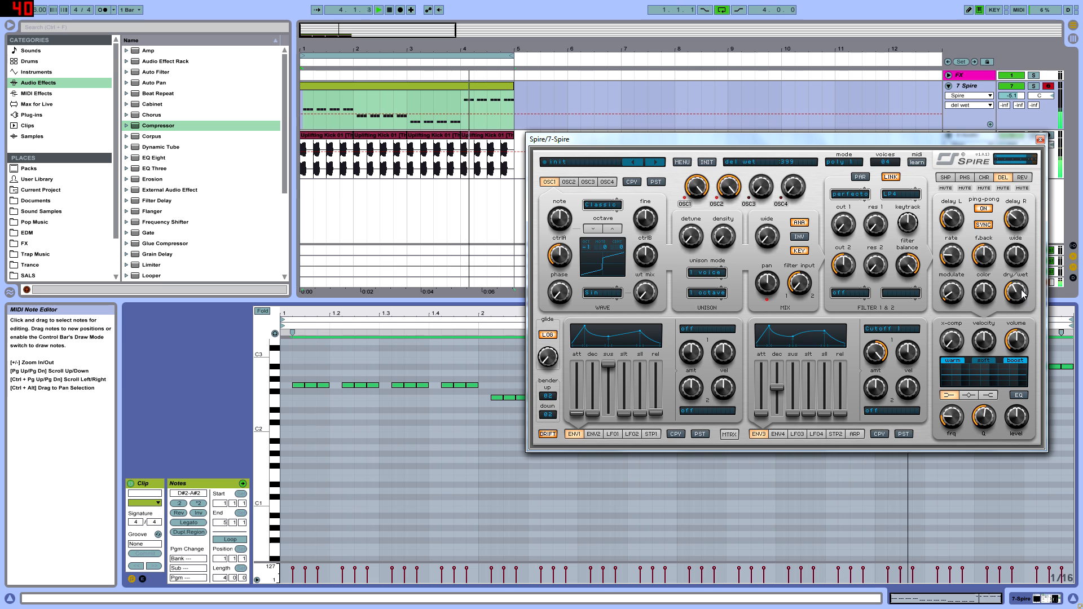
pyautogui.click(1022, 188)
pyautogui.click(1022, 188)
pyautogui.click(946, 177)
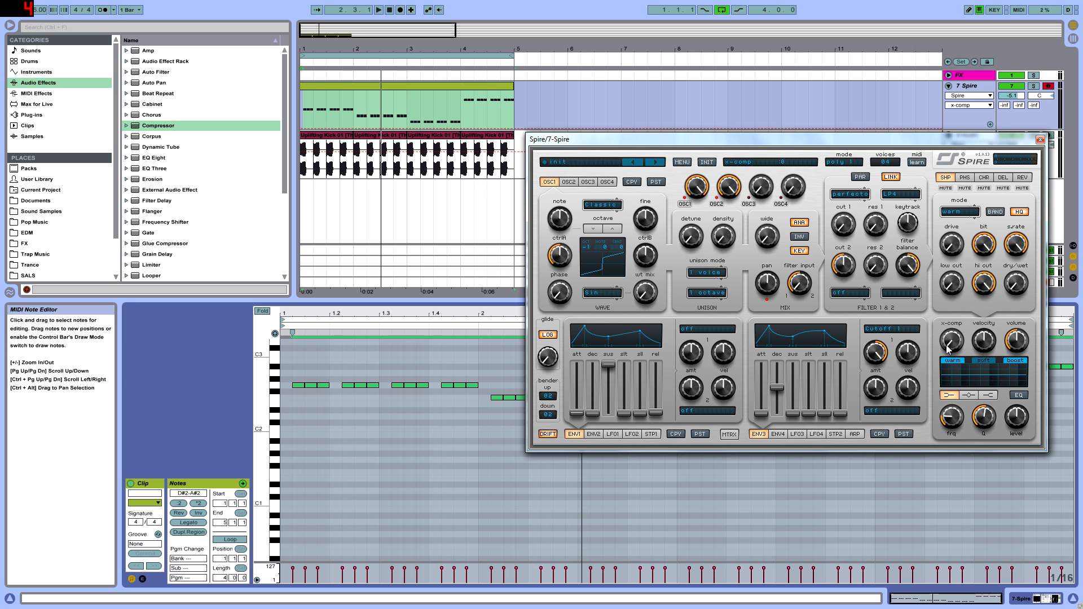
# Step: Raise x-comp to a low amount and set the reverb's dry/wet to about 110 while the loop plays
pyautogui.moveTo(953, 342); pyautogui.dragTo(953, 379)
pyautogui.moveTo(963, 327)
pyautogui.mouseDown()
pyautogui.moveTo(954, 339)
pyautogui.moveTo(964, 316)
pyautogui.mouseUp()
pyautogui.press('space')
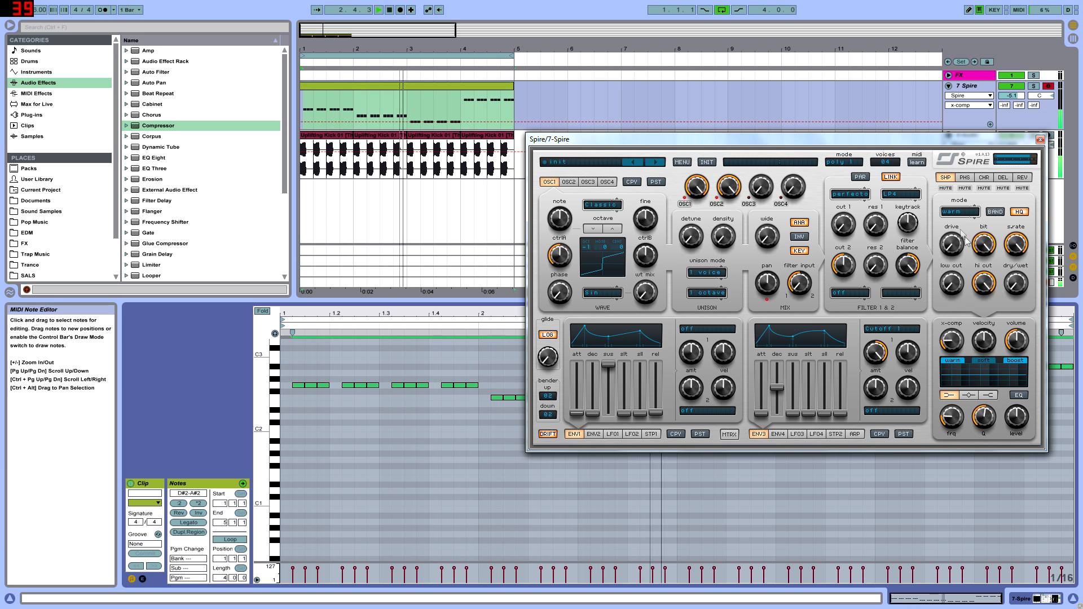
pyautogui.click(1023, 177)
pyautogui.click(1023, 268)
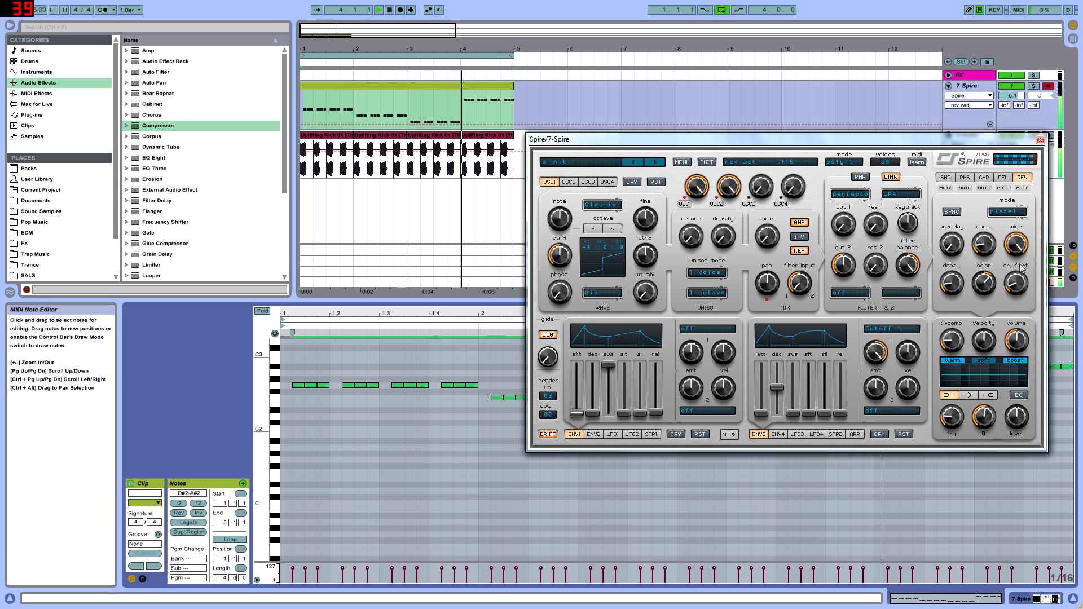
# Step: Enable Spire's EQ, cut the low band's level to minimum and set its frequency to about 176
pyautogui.moveTo(794, 142); pyautogui.dragTo(624, 192)
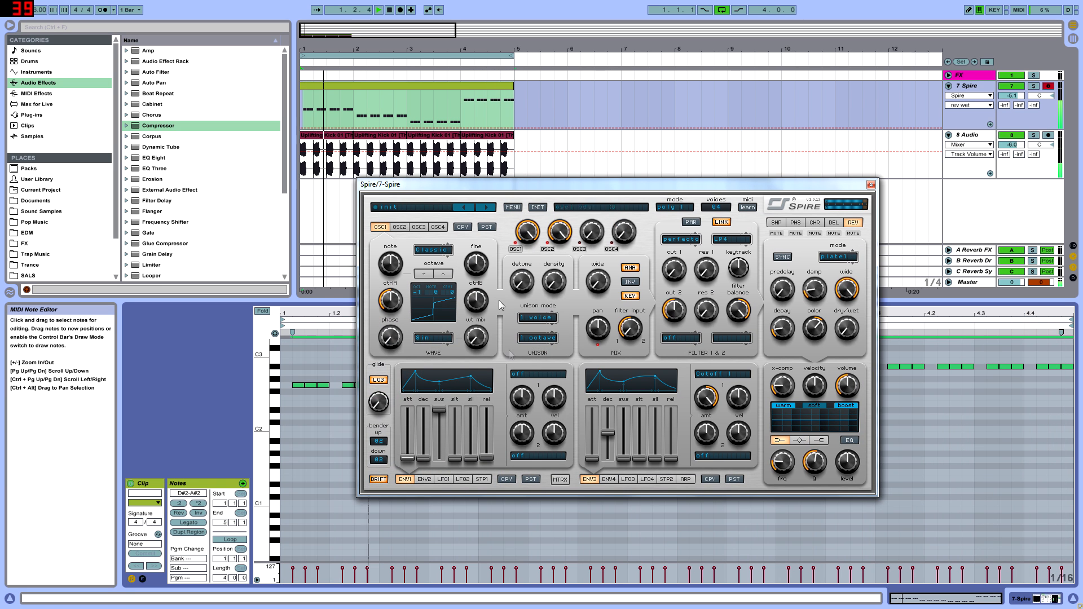
pyautogui.click(857, 441)
pyautogui.moveTo(844, 460); pyautogui.dragTo(844, 534)
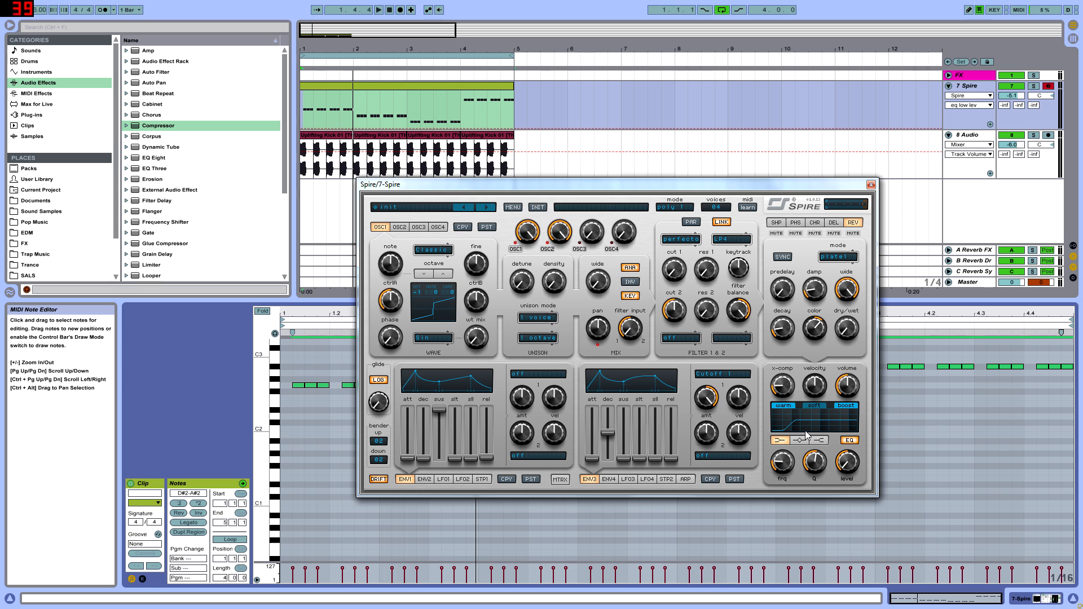
pyautogui.click(796, 466)
pyautogui.press('space')
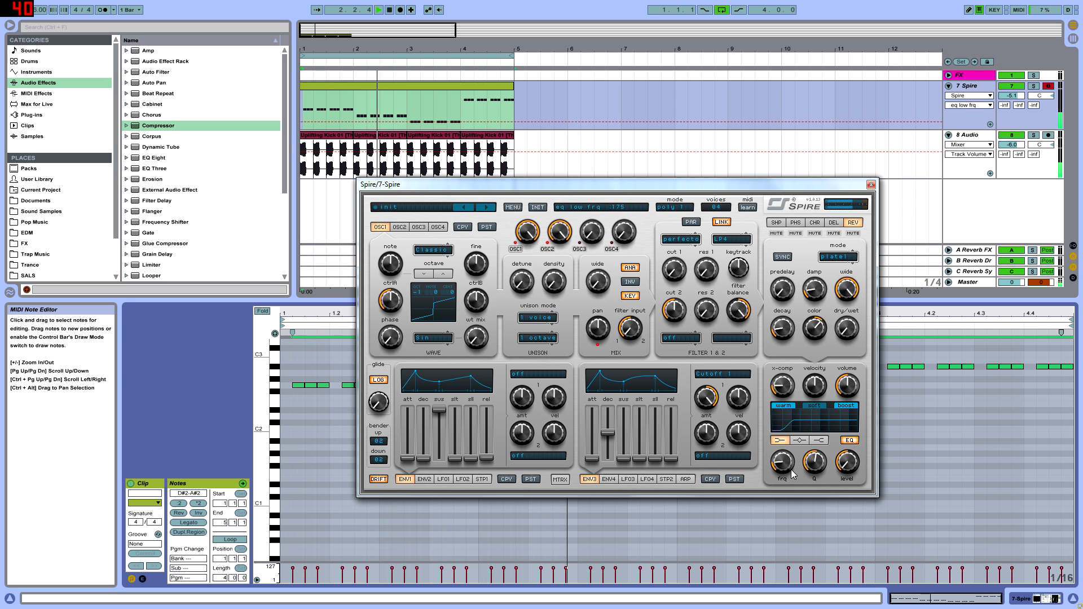
# Step: Keep the EQ's high band level at 500, set the mid band's level to about 456 and its Q to maximum
pyautogui.click(820, 440)
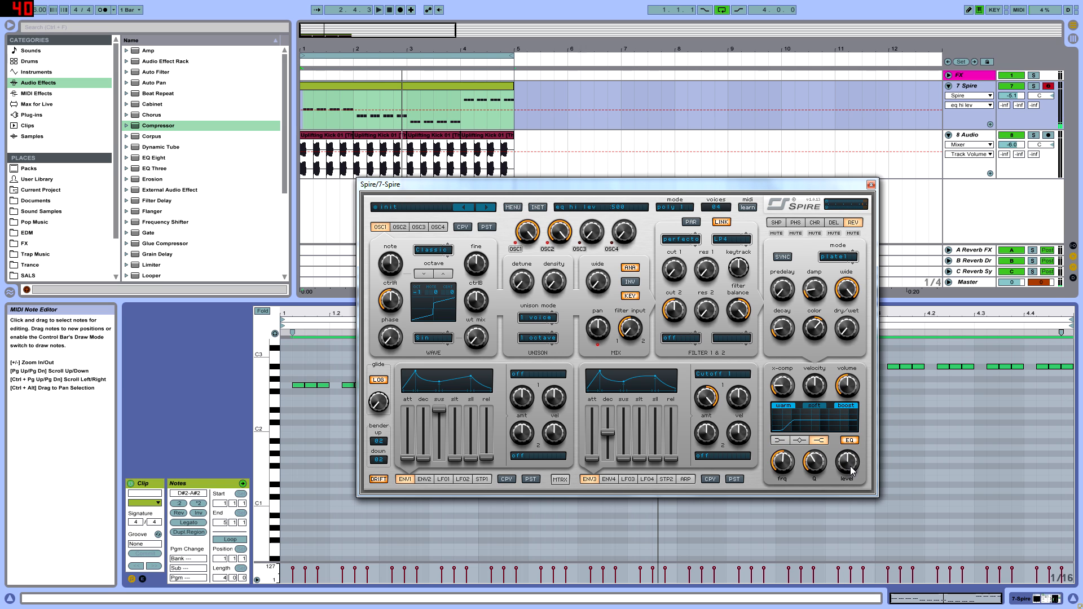
pyautogui.moveTo(851, 471); pyautogui.dragTo(844, 466)
pyautogui.click(799, 440)
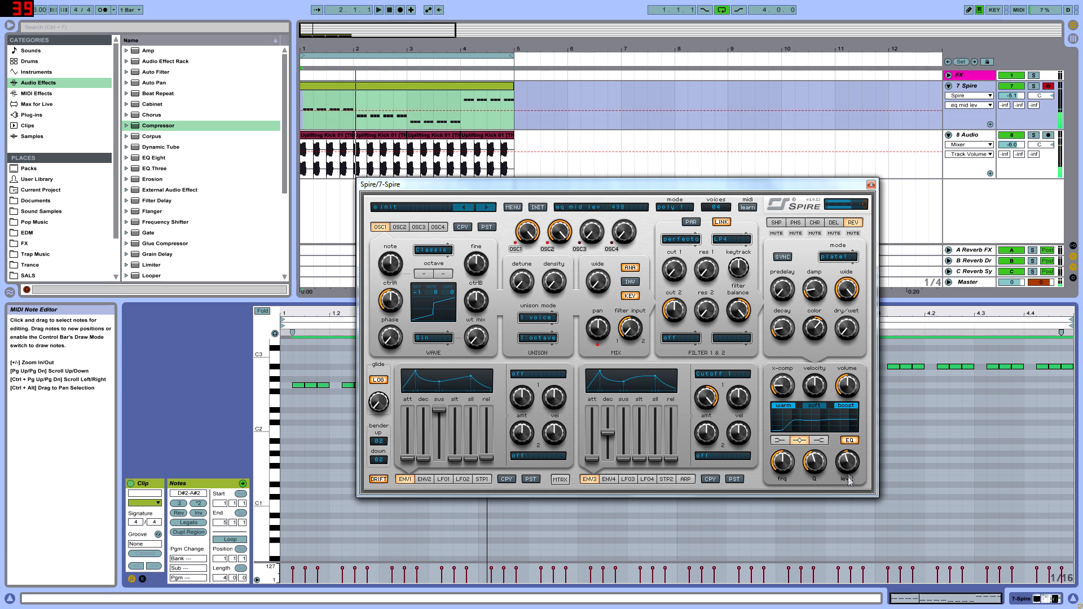
pyautogui.moveTo(785, 463); pyautogui.dragTo(865, 427)
pyautogui.press('space')
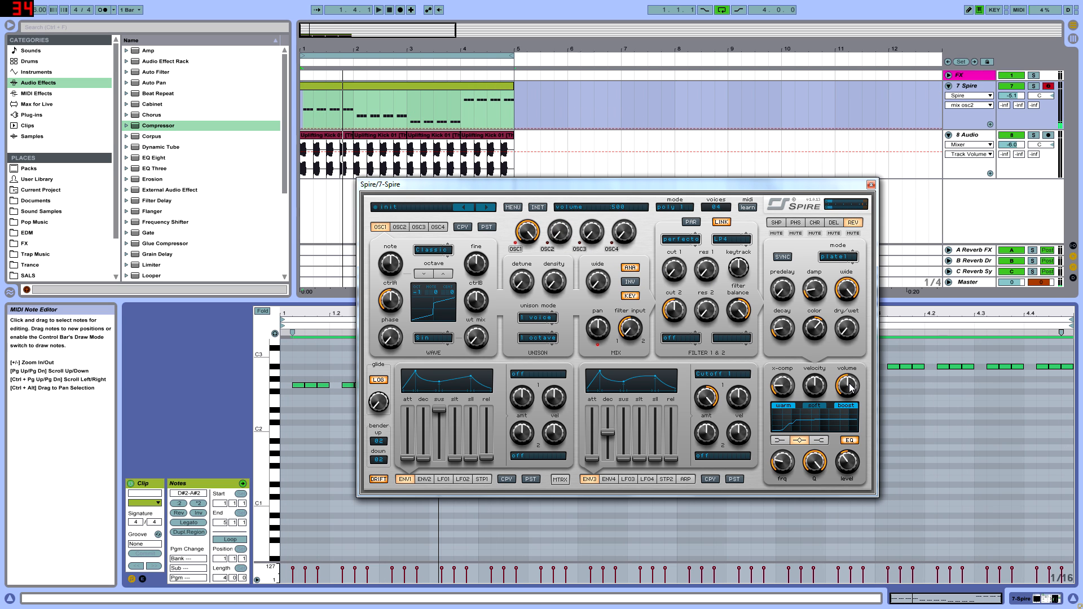
# Step: Switch the voice mode to mono 1 and keep oscillator 2's mix at 0
pyautogui.click(678, 212)
pyautogui.click(680, 226)
pyautogui.moveTo(554, 242)
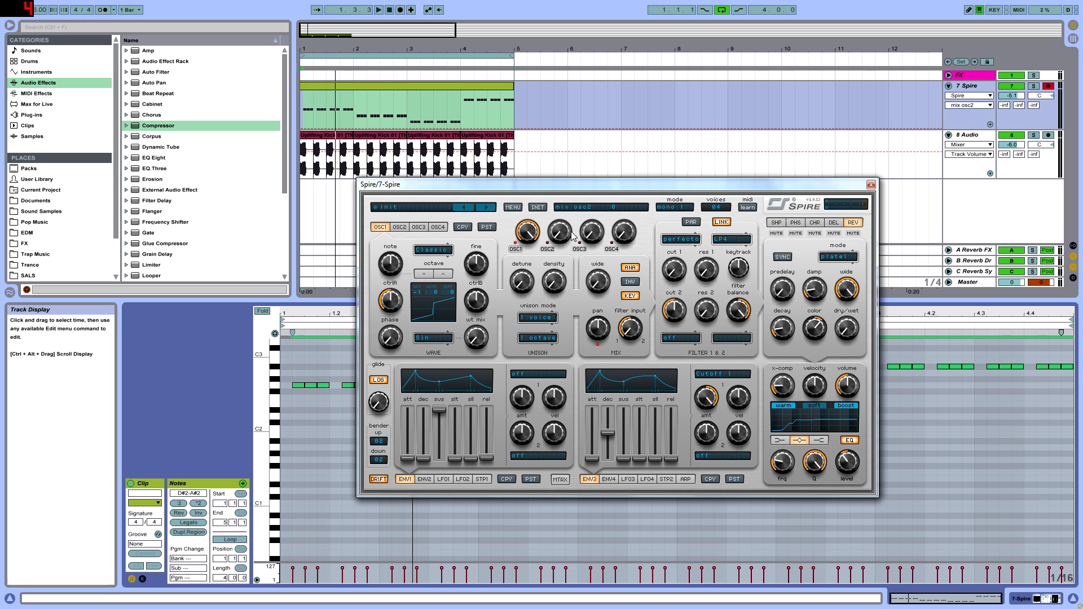
# Step: Review the effect settings and adjust the reverb's dry/wet to a low amount
pyautogui.click(837, 223)
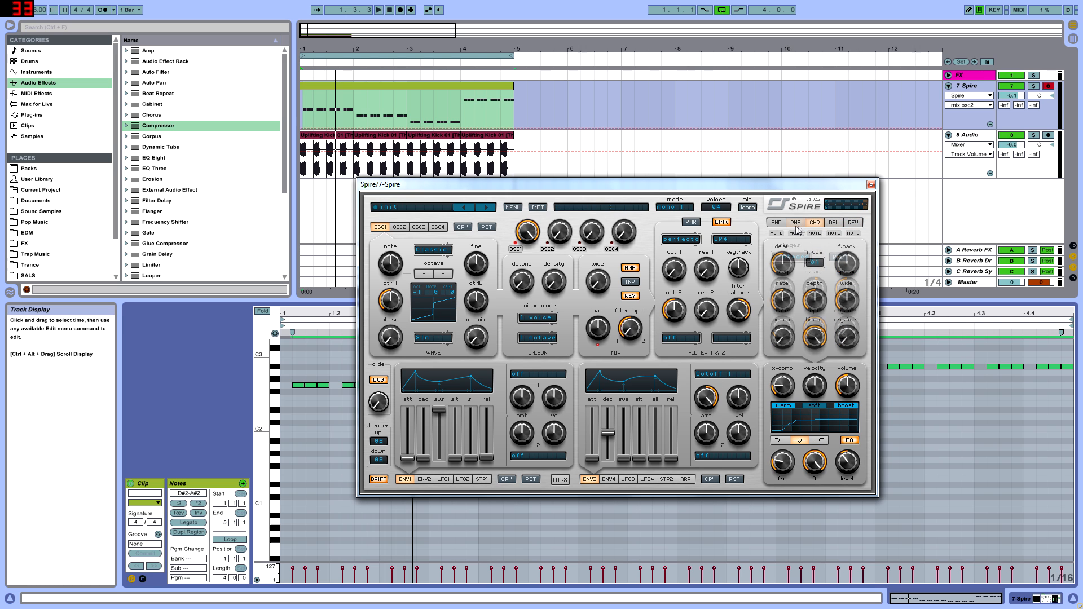
pyautogui.click(854, 223)
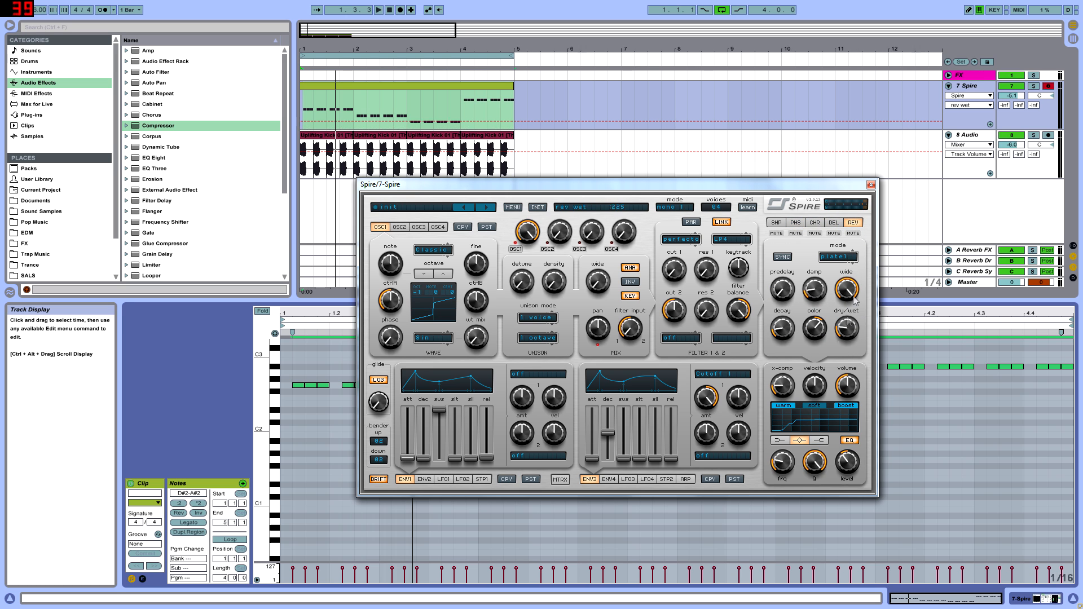
pyautogui.moveTo(848, 327); pyautogui.dragTo(854, 348)
# Step: Raise the shaper's dry/wet and add a small amount of drive in warm mode while the loop plays
pyautogui.click(776, 222)
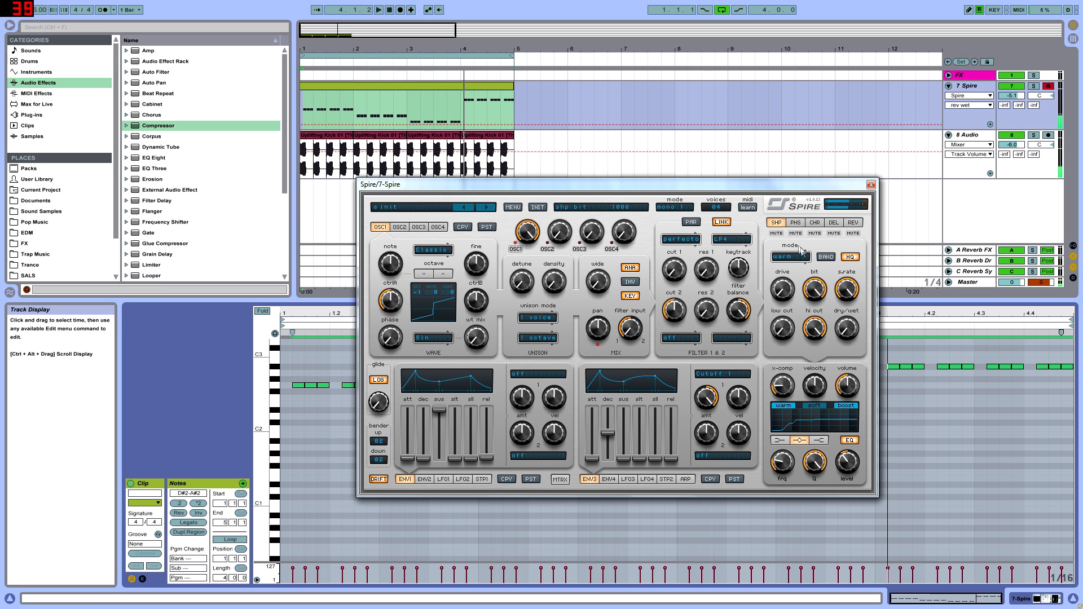
pyautogui.press('space')
pyautogui.moveTo(848, 329); pyautogui.dragTo(867, 272)
pyautogui.moveTo(783, 297); pyautogui.dragTo(792, 280)
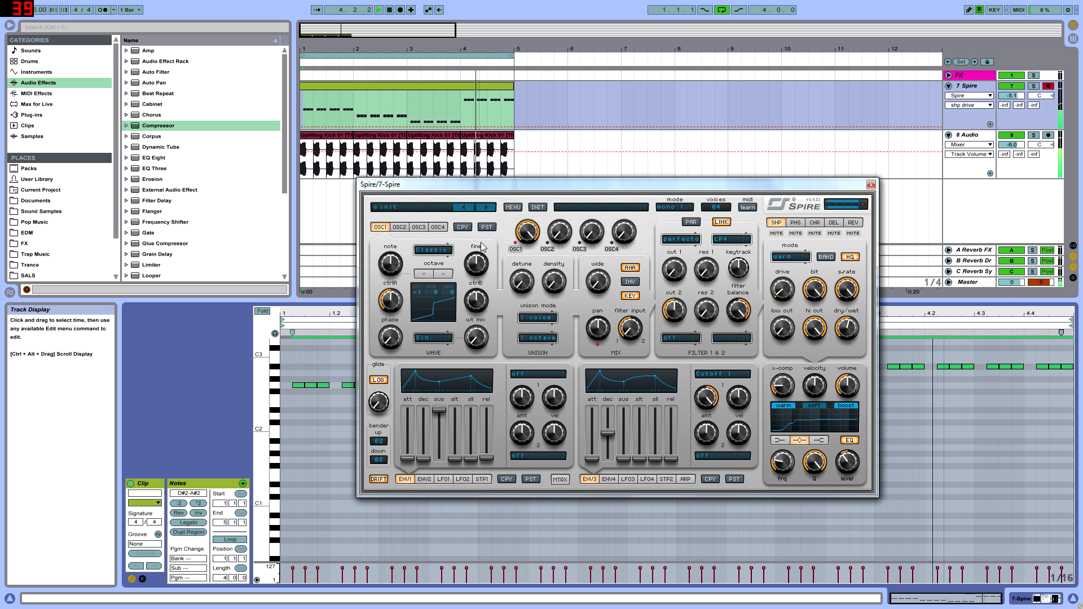
# Step: Close Spire, leave full-screen view, show the 7 Spire track's device chain and reopen the Spire window
pyautogui.click(870, 186)
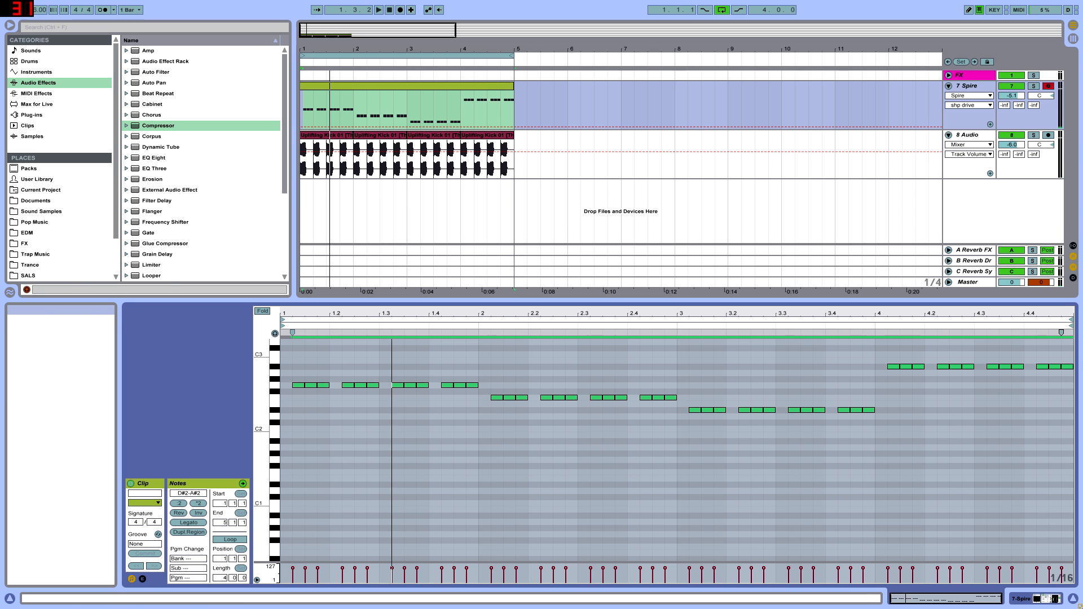
pyautogui.press('F11')
pyautogui.click(763, 96)
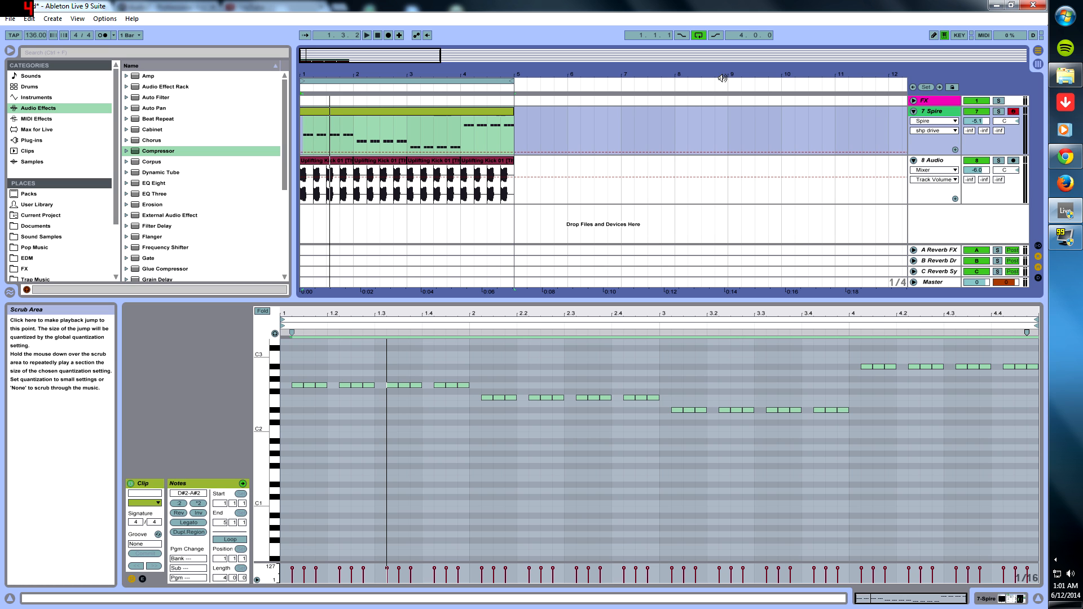
pyautogui.click(939, 122)
pyautogui.doubleClick(935, 112)
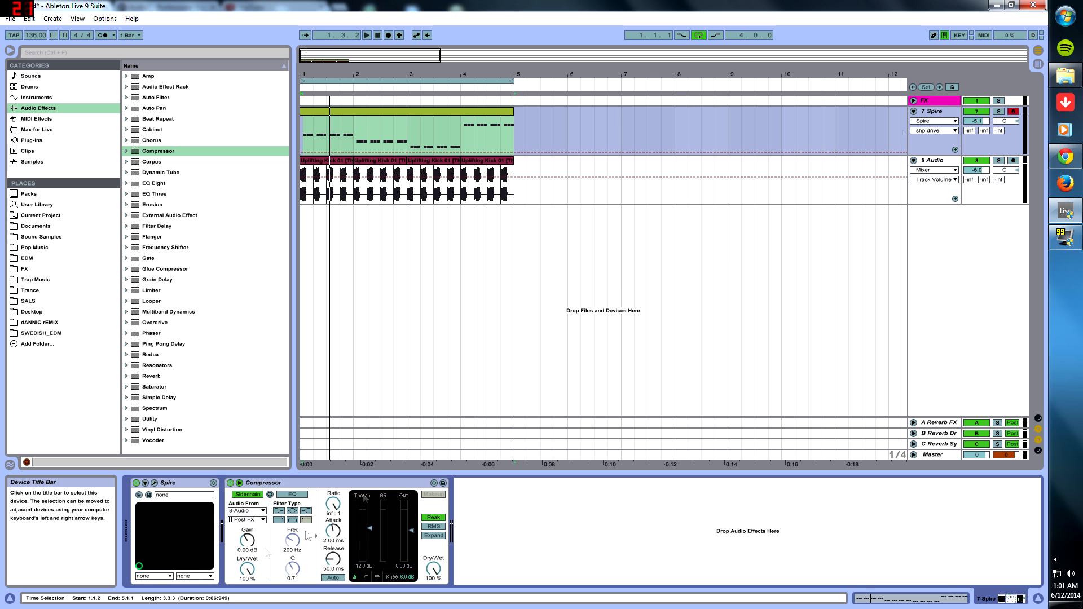
pyautogui.click(154, 483)
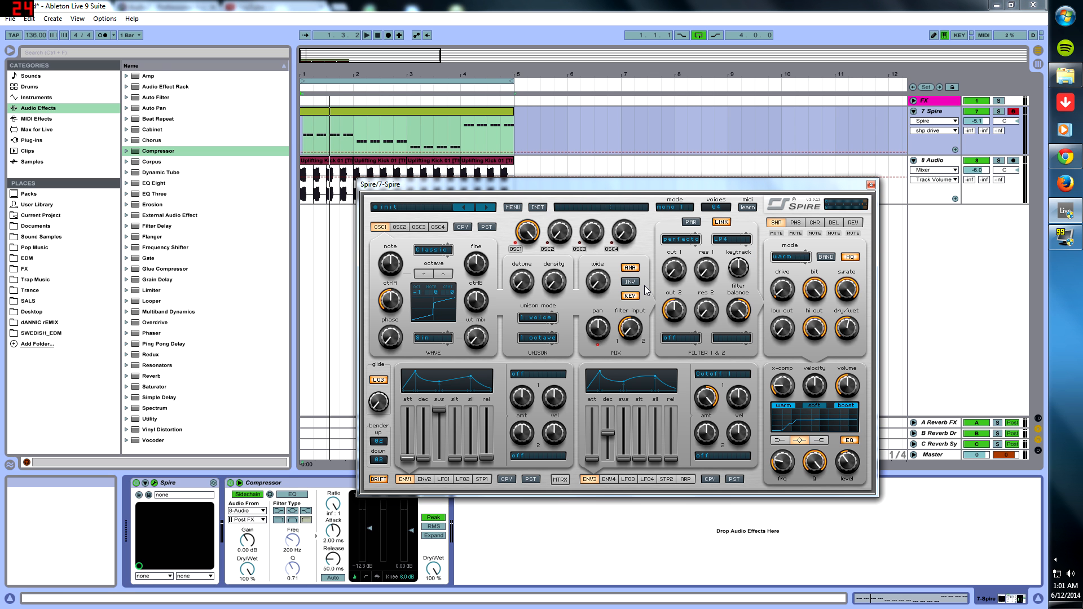
# Step: Keep filter 1 on perfecto with LP4 and reselect the filter's Cutoff 1 as envelope 3's first target
pyautogui.click(681, 243)
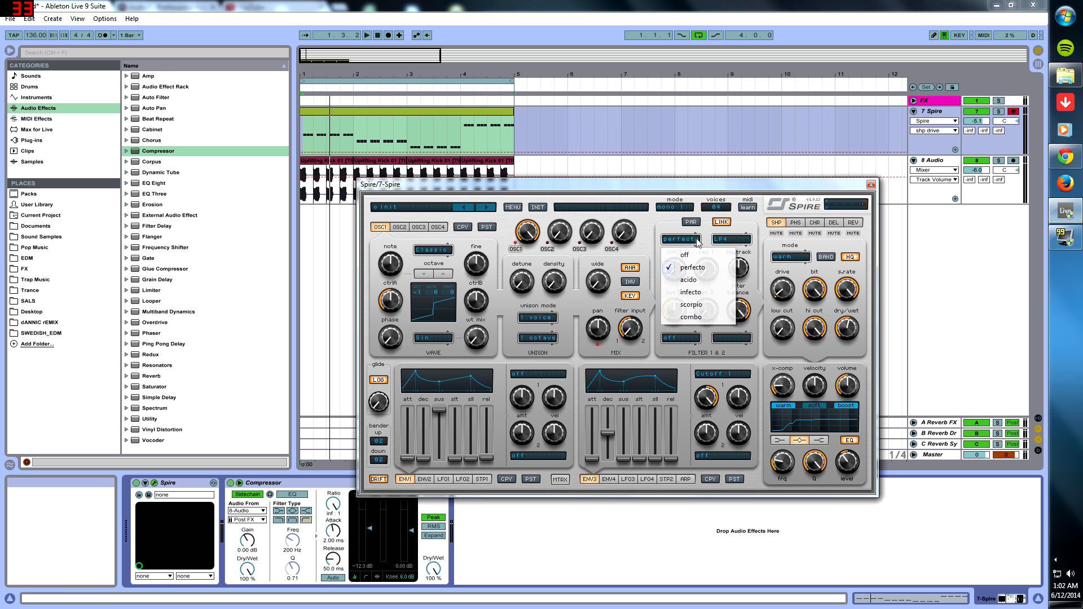
pyautogui.click(698, 267)
pyautogui.click(731, 244)
pyautogui.click(733, 267)
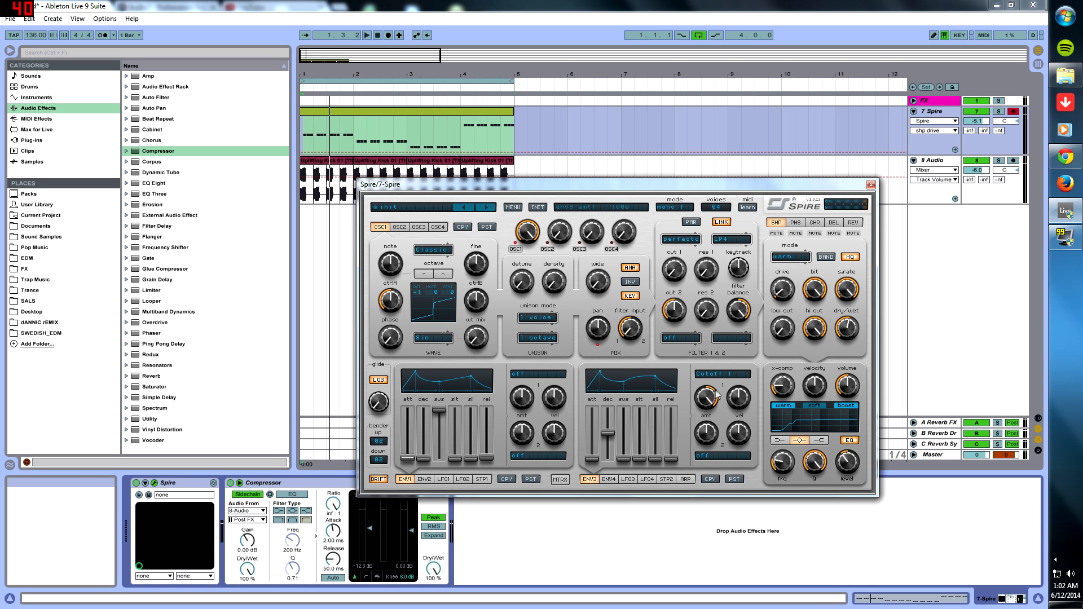
pyautogui.click(722, 375)
pyautogui.moveTo(734, 465)
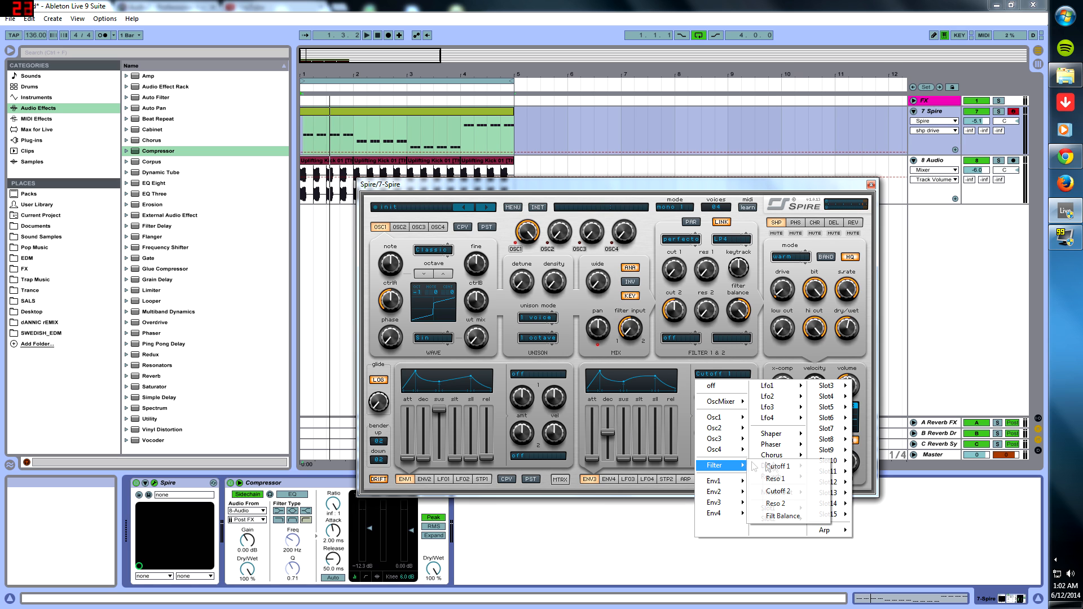
pyautogui.click(777, 466)
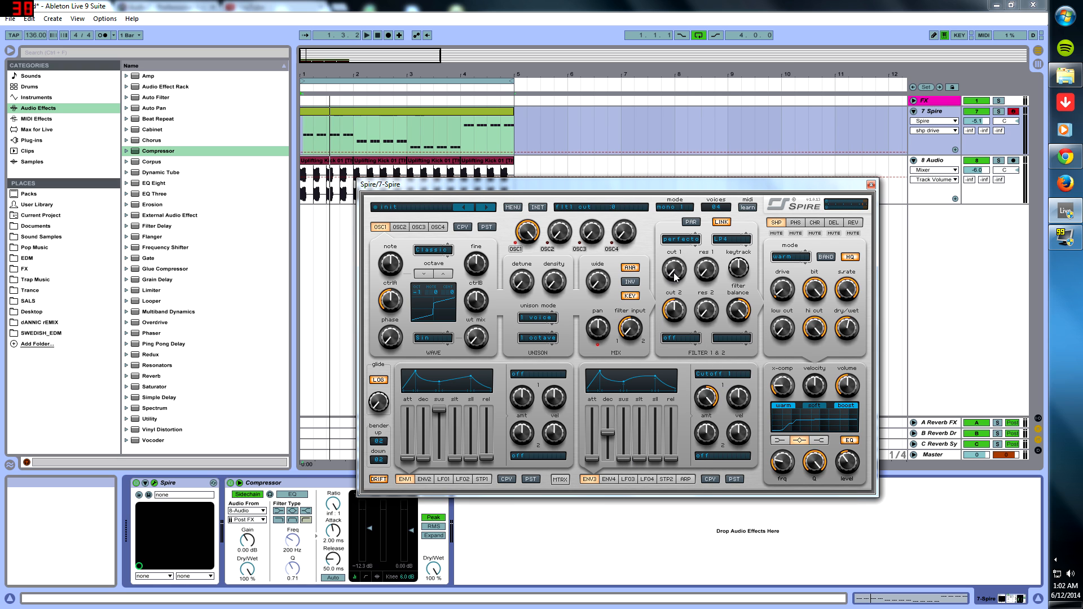
# Step: Lower envelope 3's decay slightly while the loop plays, leaving cut 1 at 0
pyautogui.click(615, 444)
pyautogui.press('space')
pyautogui.moveTo(603, 434)
pyautogui.mouseDown()
pyautogui.moveTo(609, 451)
pyautogui.moveTo(612, 417)
pyautogui.moveTo(638, 439)
pyautogui.moveTo(619, 438)
pyautogui.mouseUp()
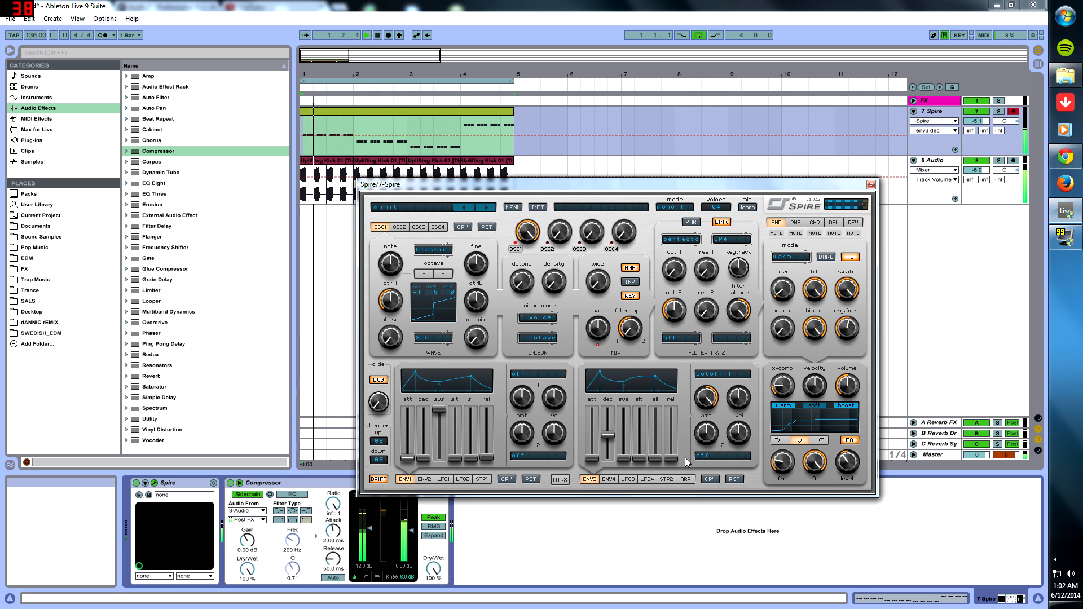